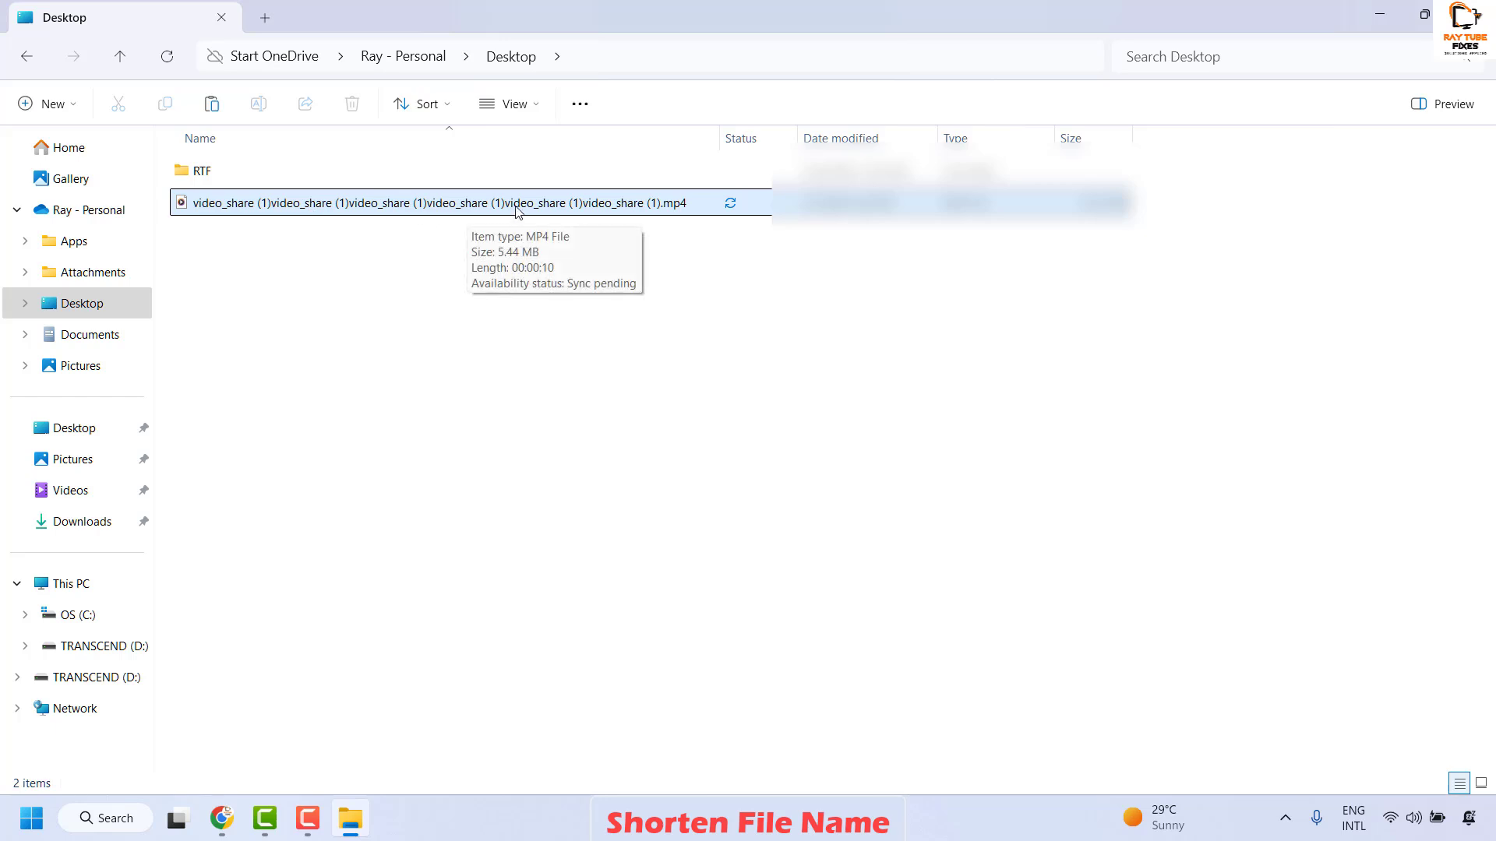
# - Shorten the name of the long video_share MP4 file on the Desktop by removing its repeated text
pyautogui.rightClick(516, 209)
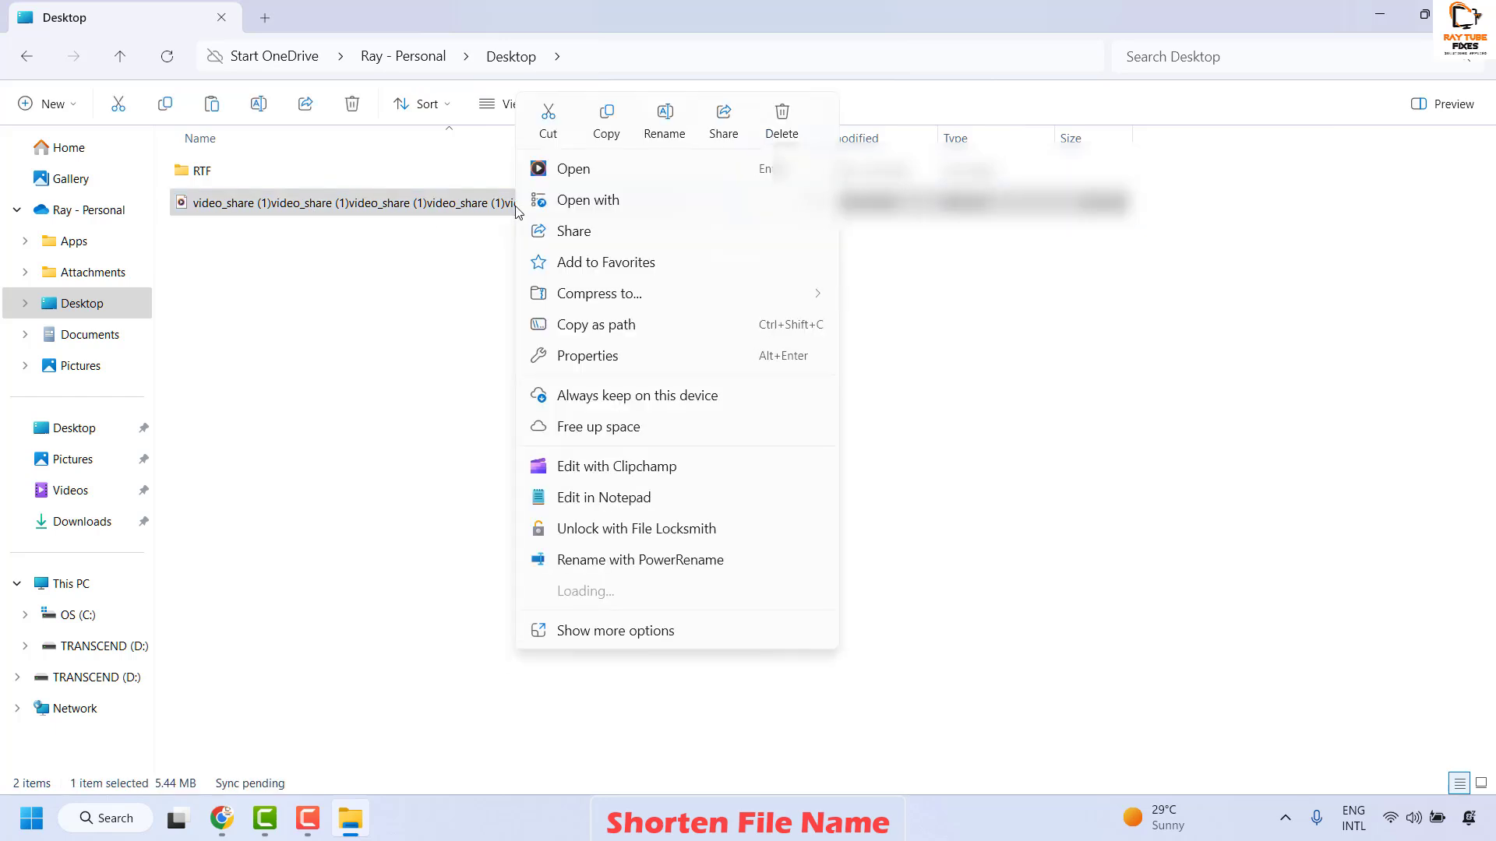
pyautogui.click(451, 243)
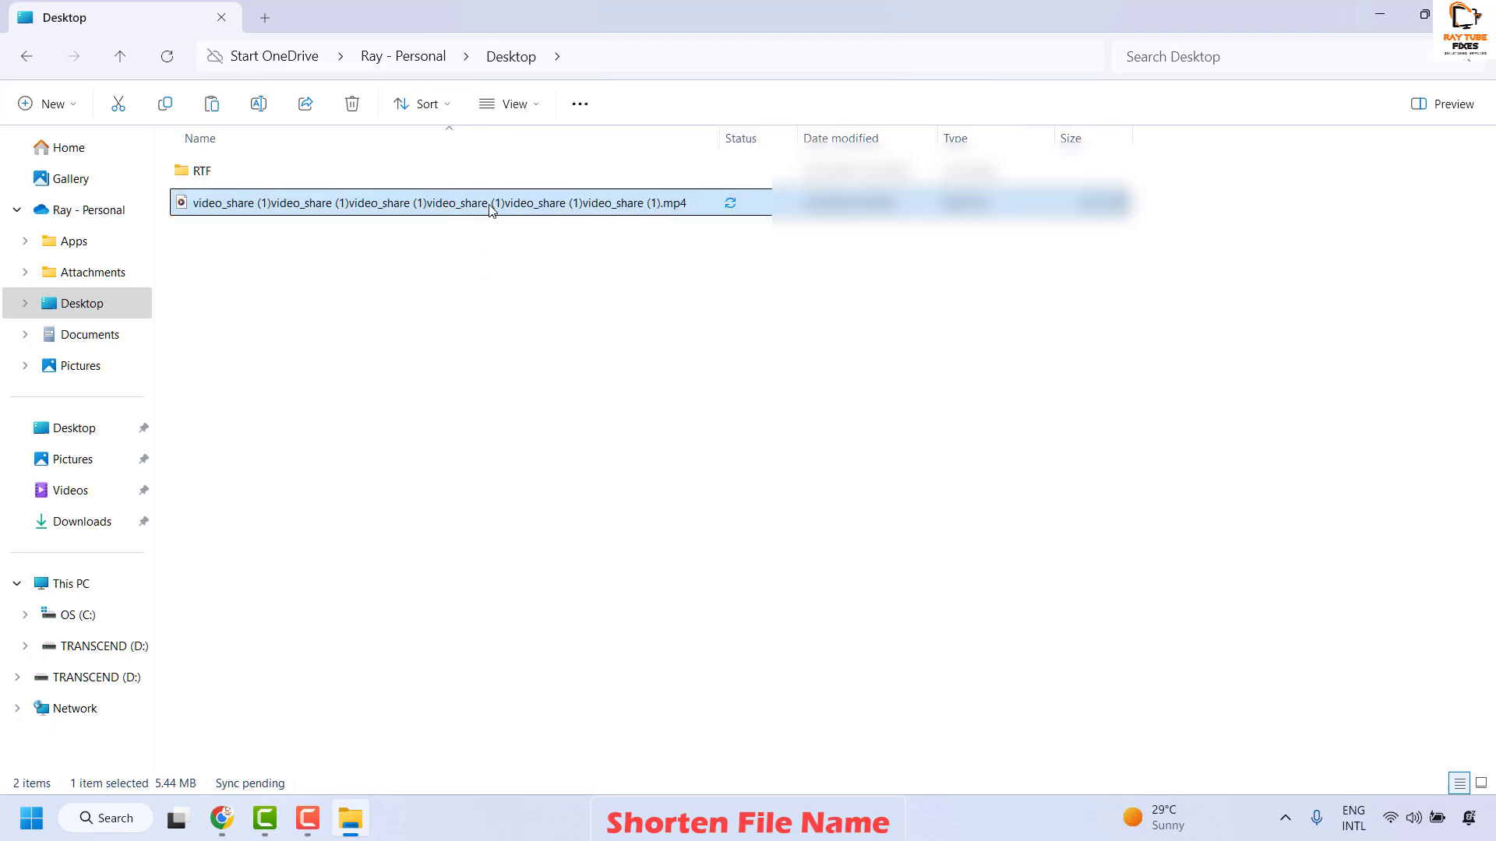
pyautogui.rightClick(491, 209)
pyautogui.click(573, 671)
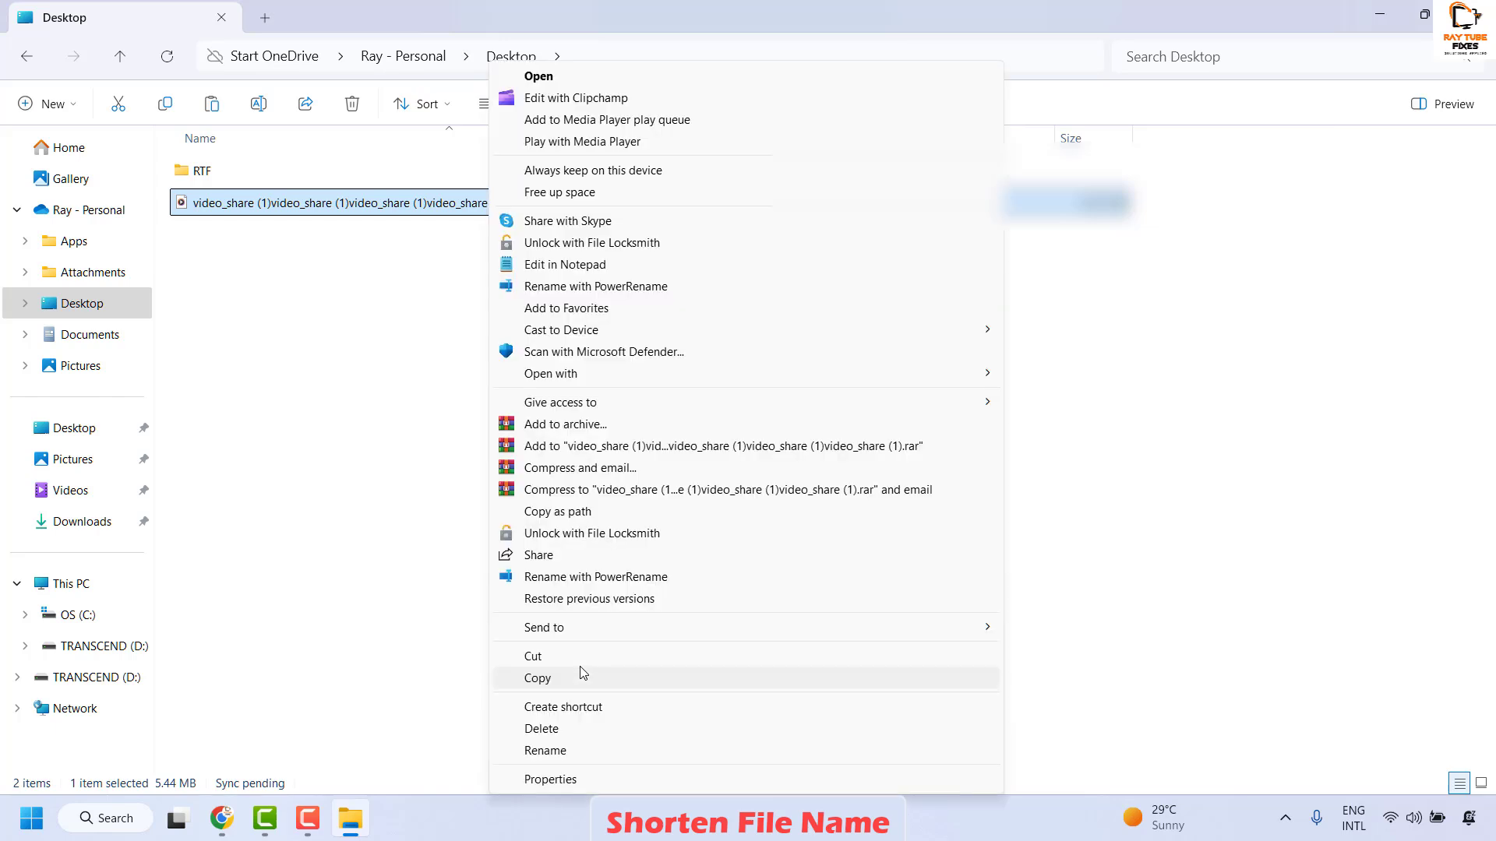
pyautogui.click(583, 750)
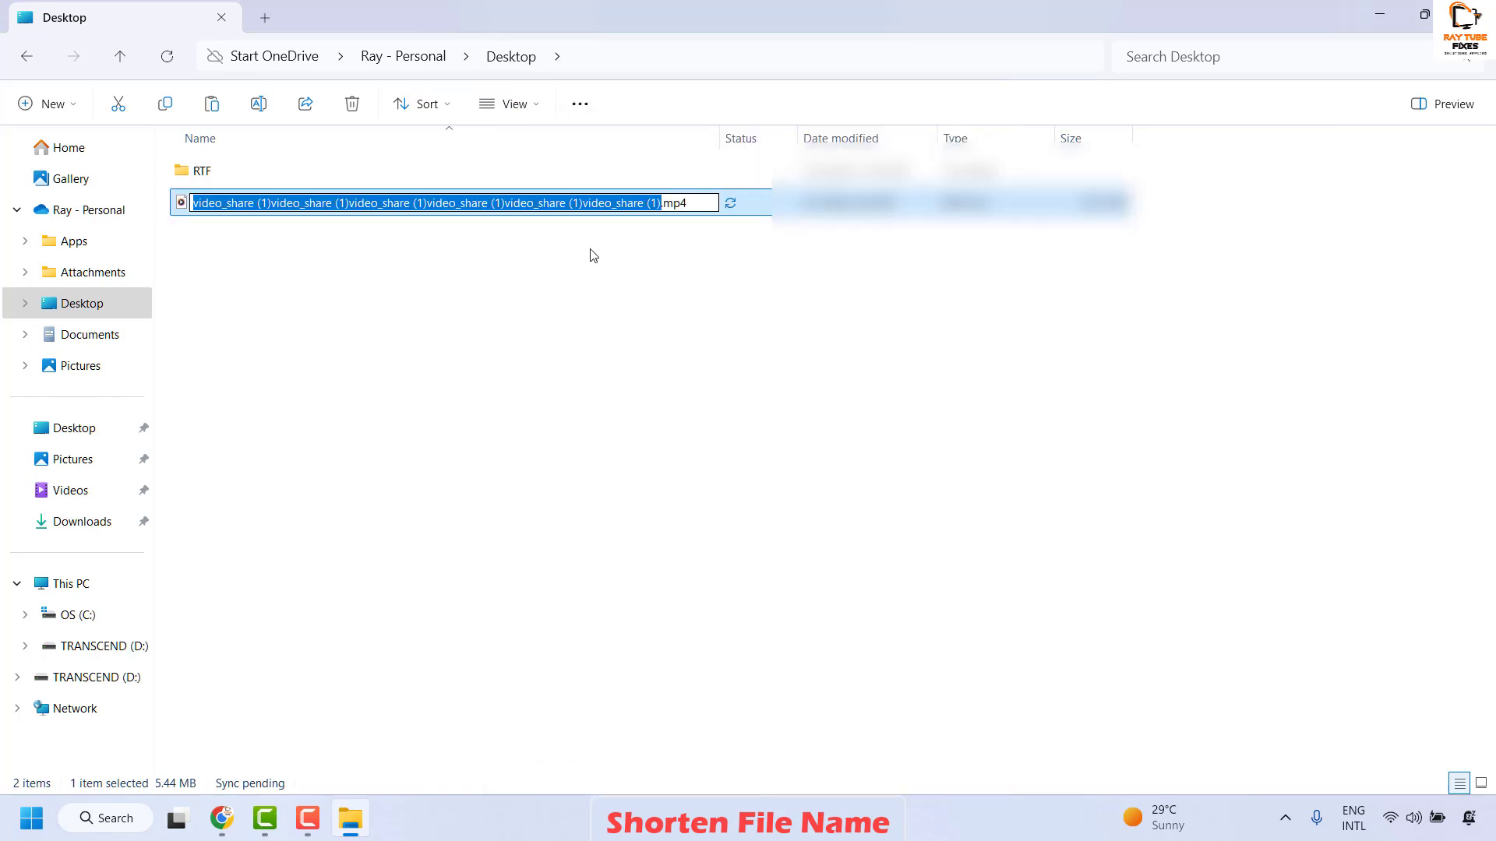
pyautogui.moveTo(258, 204); pyautogui.dragTo(665, 205)
pyautogui.press('BackSpace')
pyautogui.press('Return')
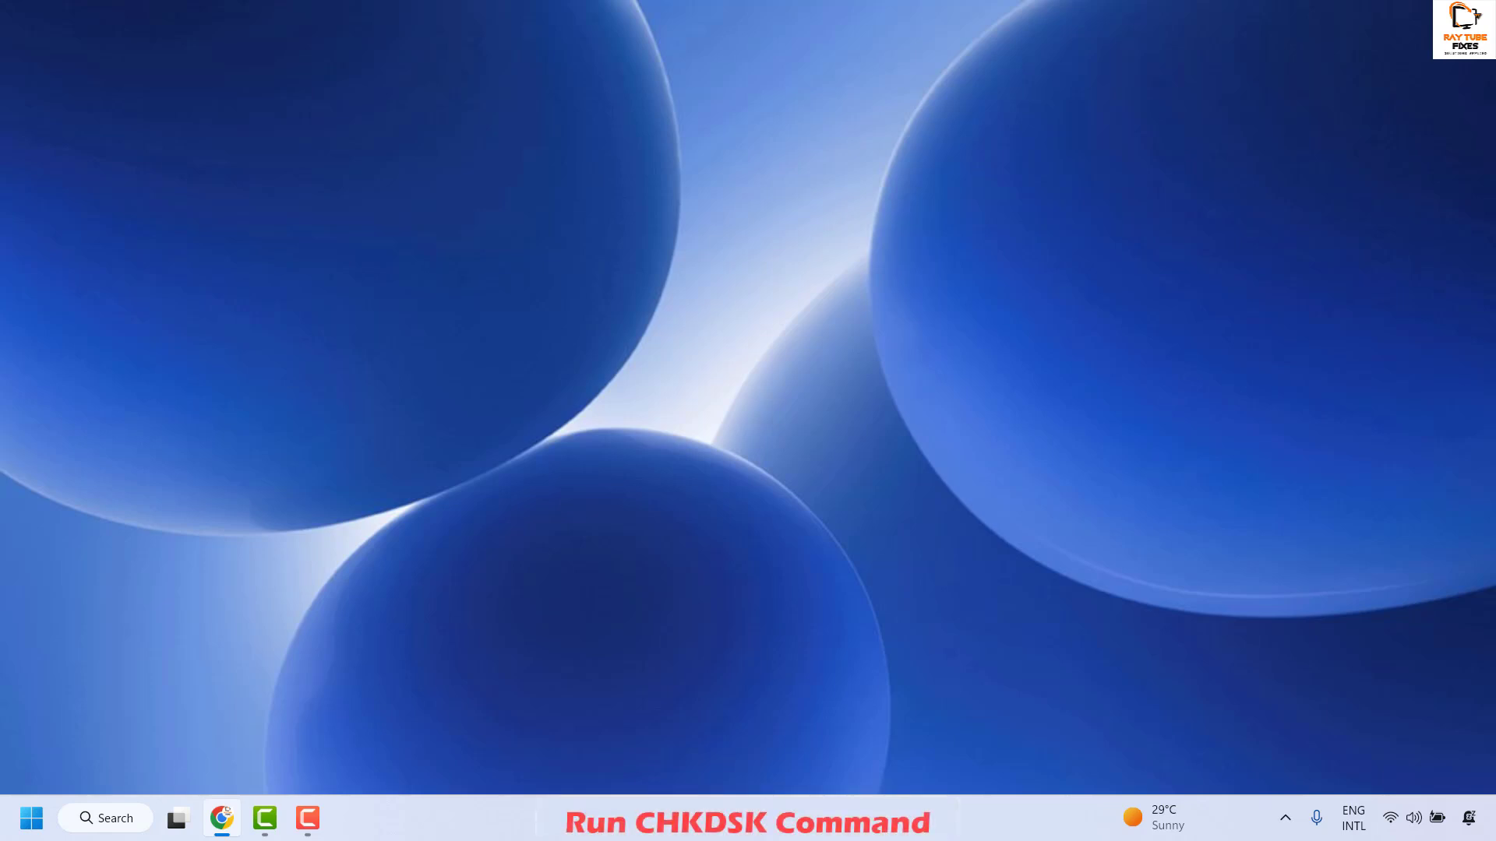
# - Search for cmd, open Command Prompt as administrator, and reposition its window on the desktop
pyautogui.click(122, 822)
pyautogui.write('cmd')
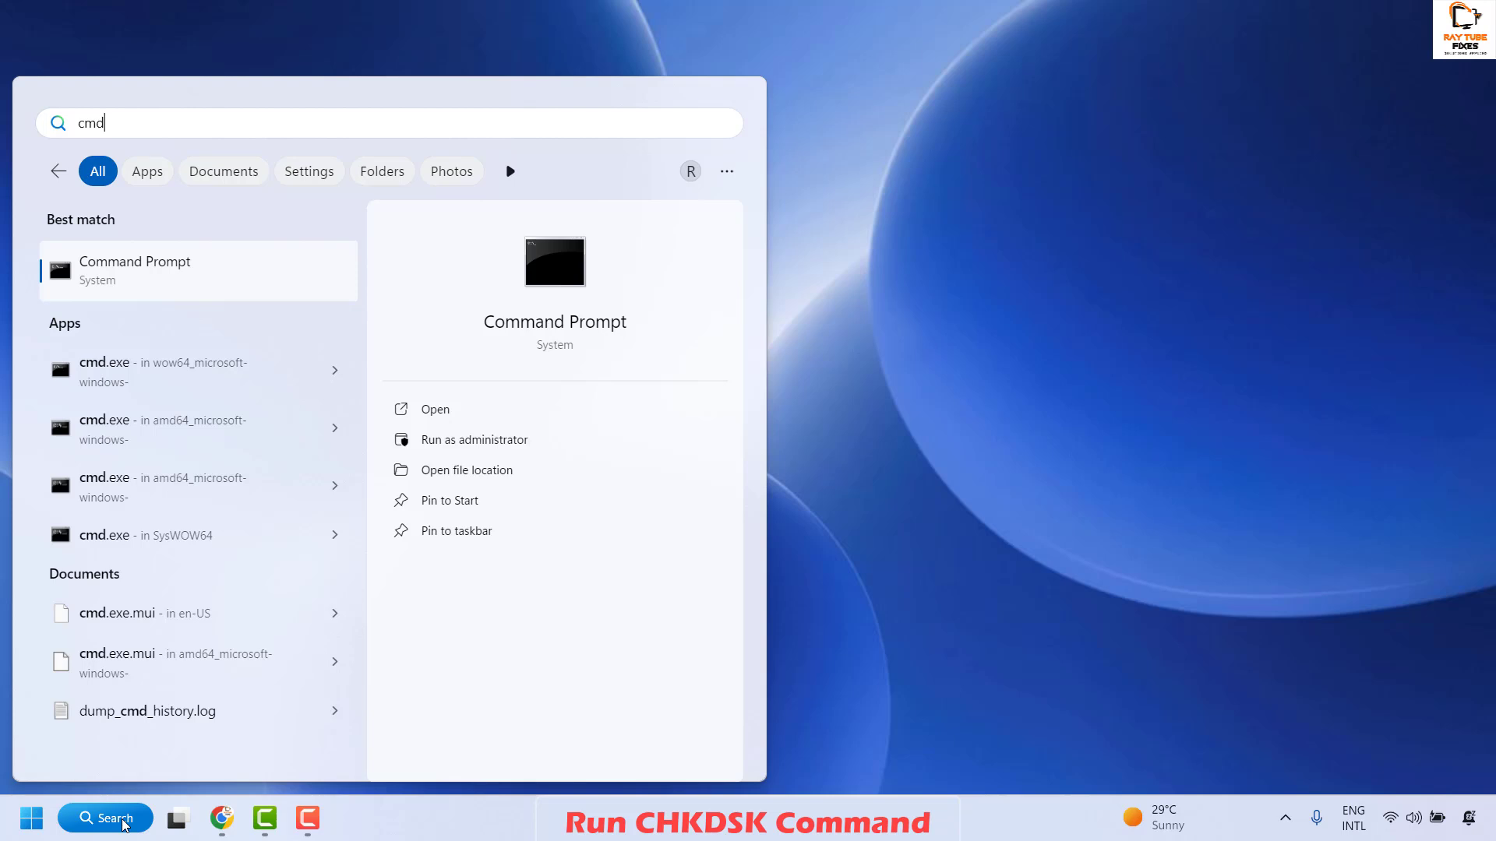
pyautogui.rightClick(173, 282)
pyautogui.click(298, 308)
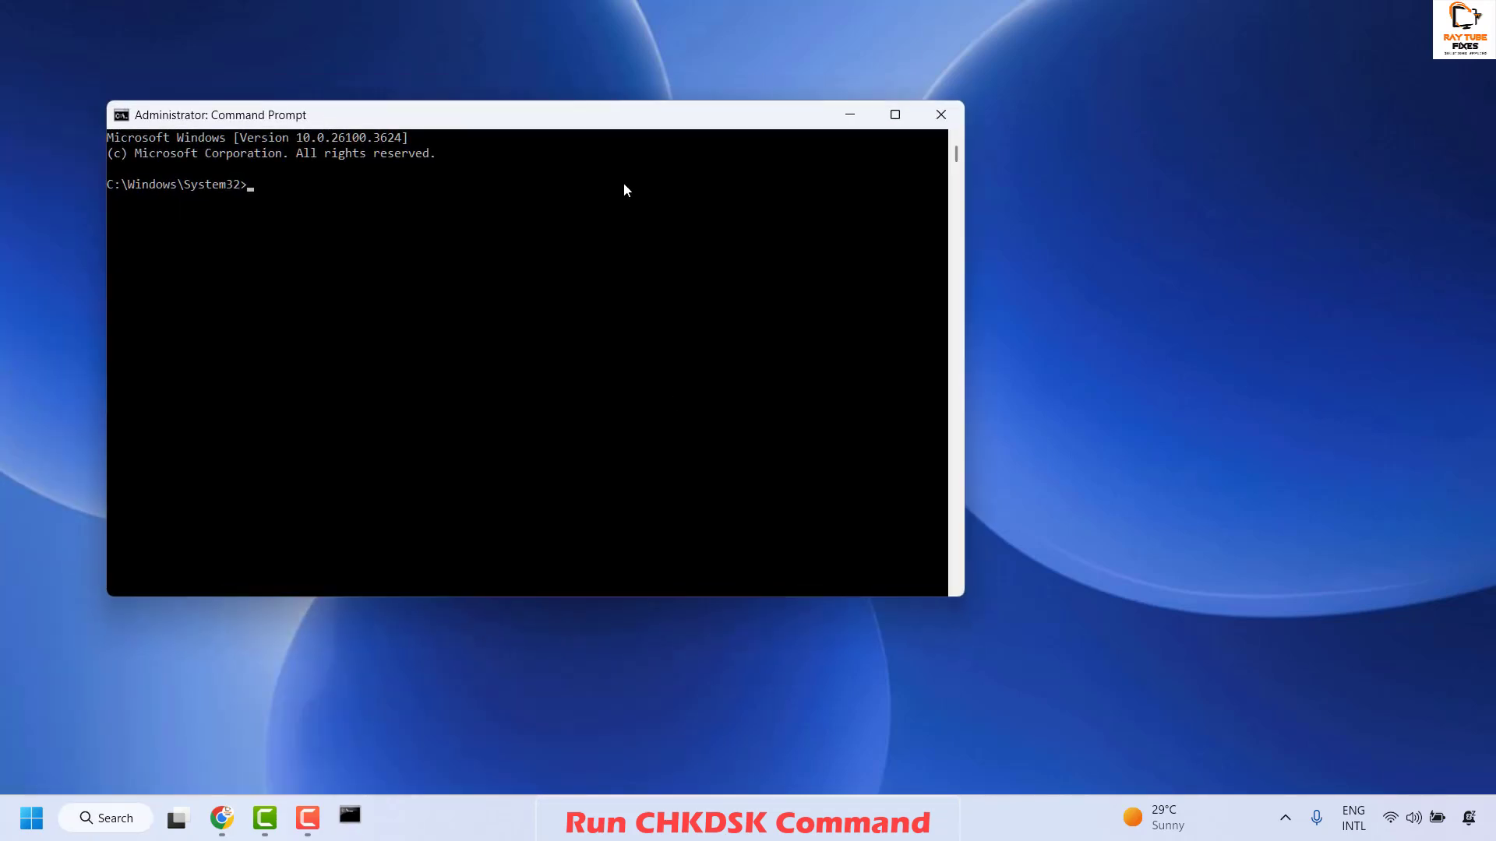
pyautogui.moveTo(661, 122); pyautogui.dragTo(1053, 179)
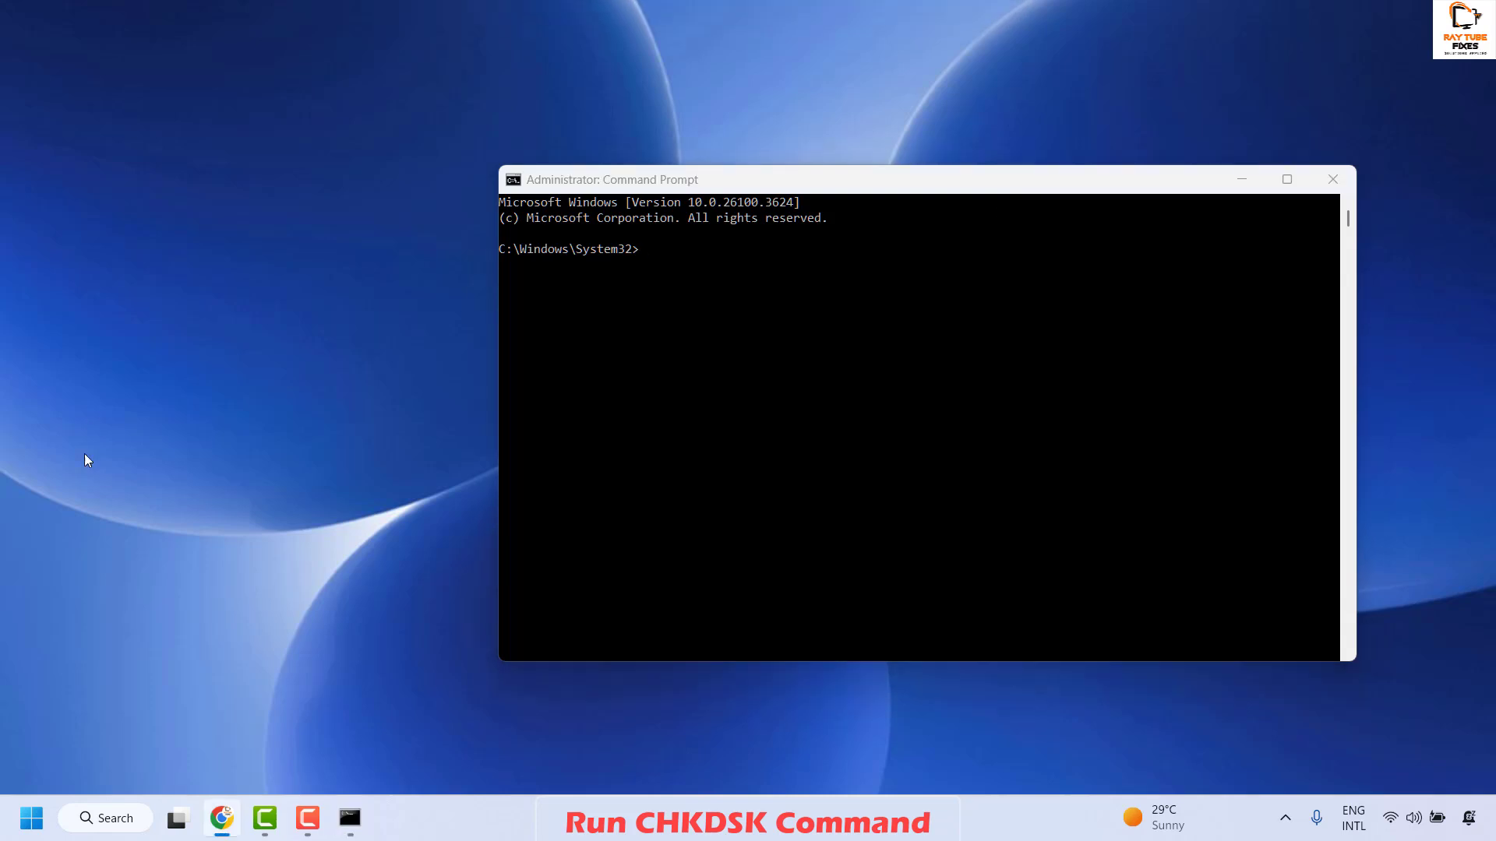
# - Run chkdsk /x /f /r, agree to schedule the disk check for the next restart, and close Command Prompt
pyautogui.click(650, 250)
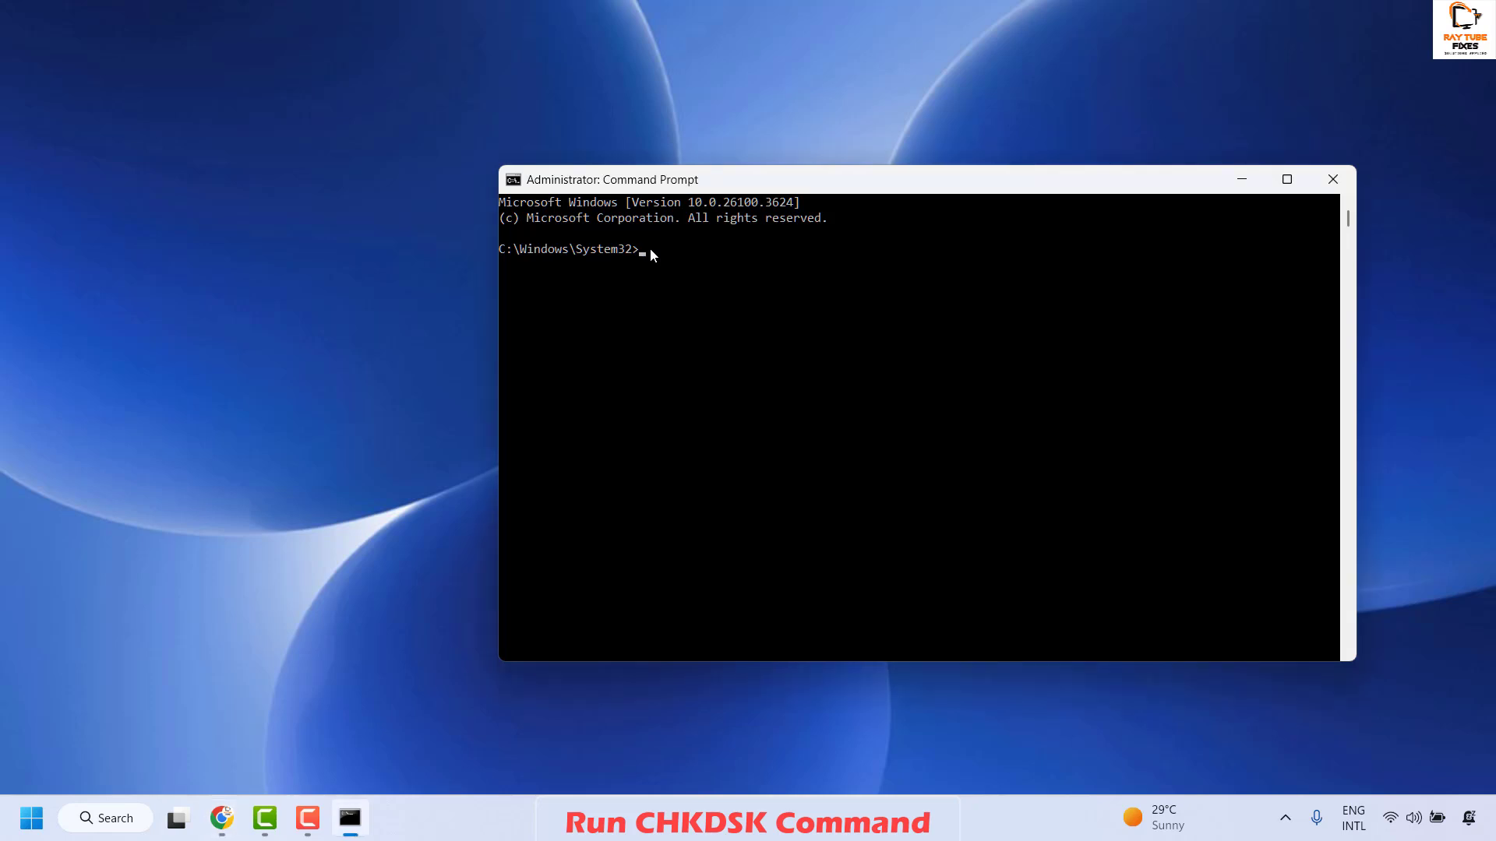
pyautogui.write('chkdsk /x /f /r')
pyautogui.press('Return')
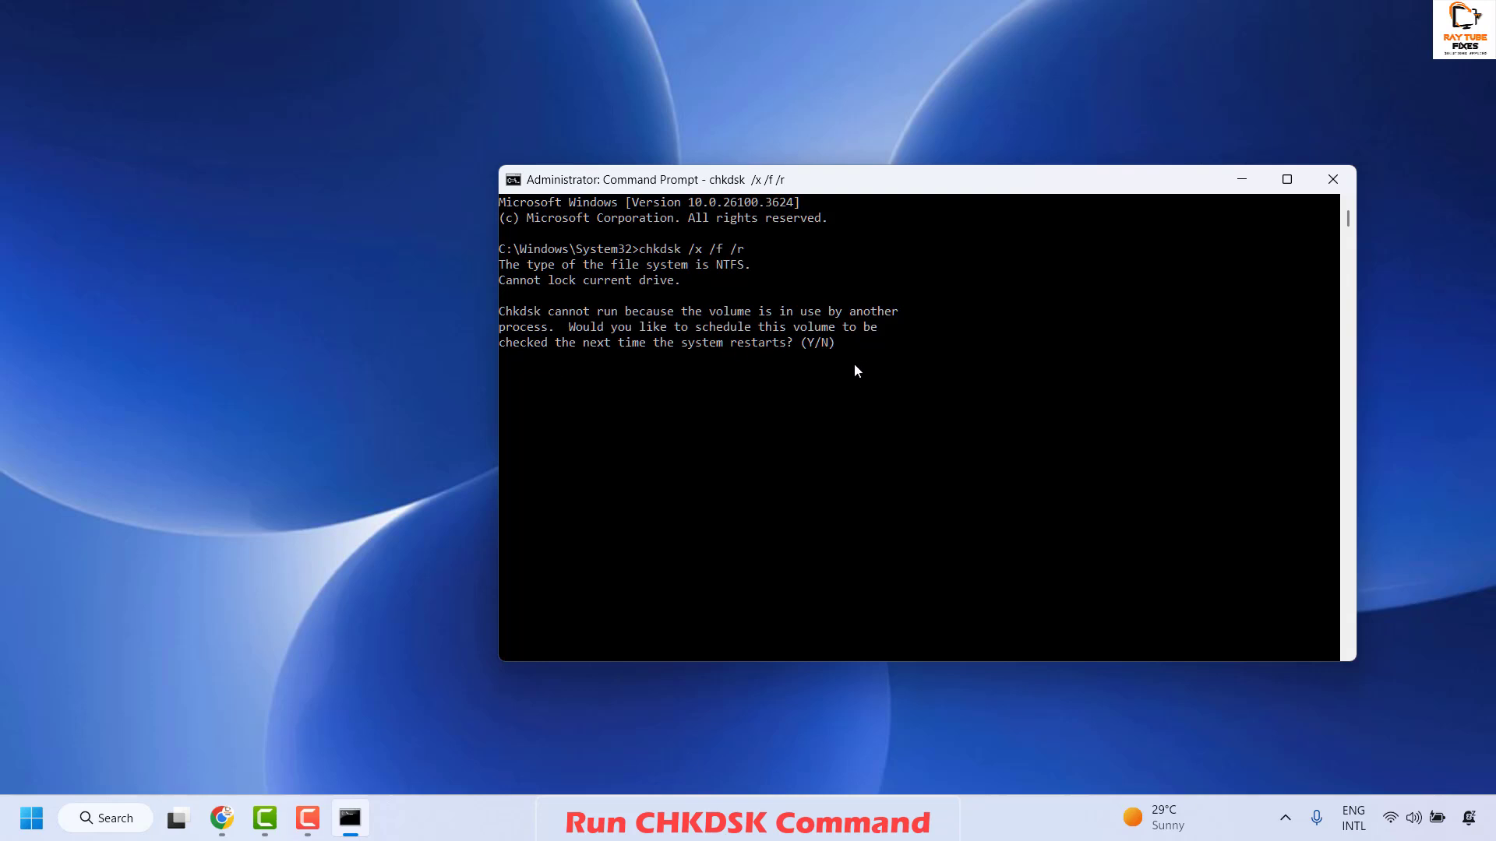
pyautogui.write('y')
pyautogui.click(1332, 184)
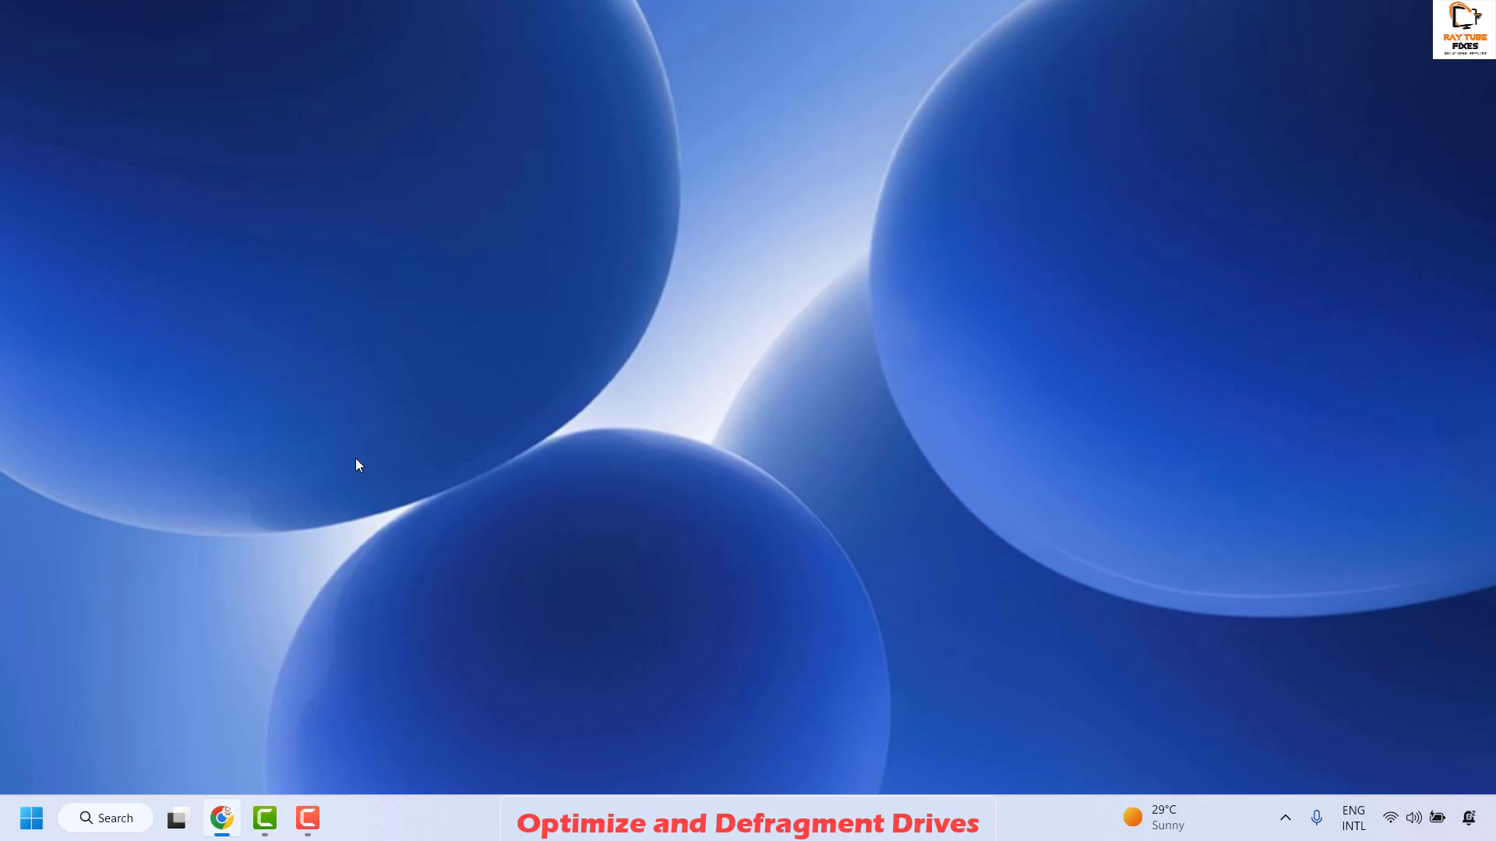
# - In File Explorer, open the OS (C:) drive's properties under This PC and launch its optimize and defragment tool
pyautogui.rightClick(34, 817)
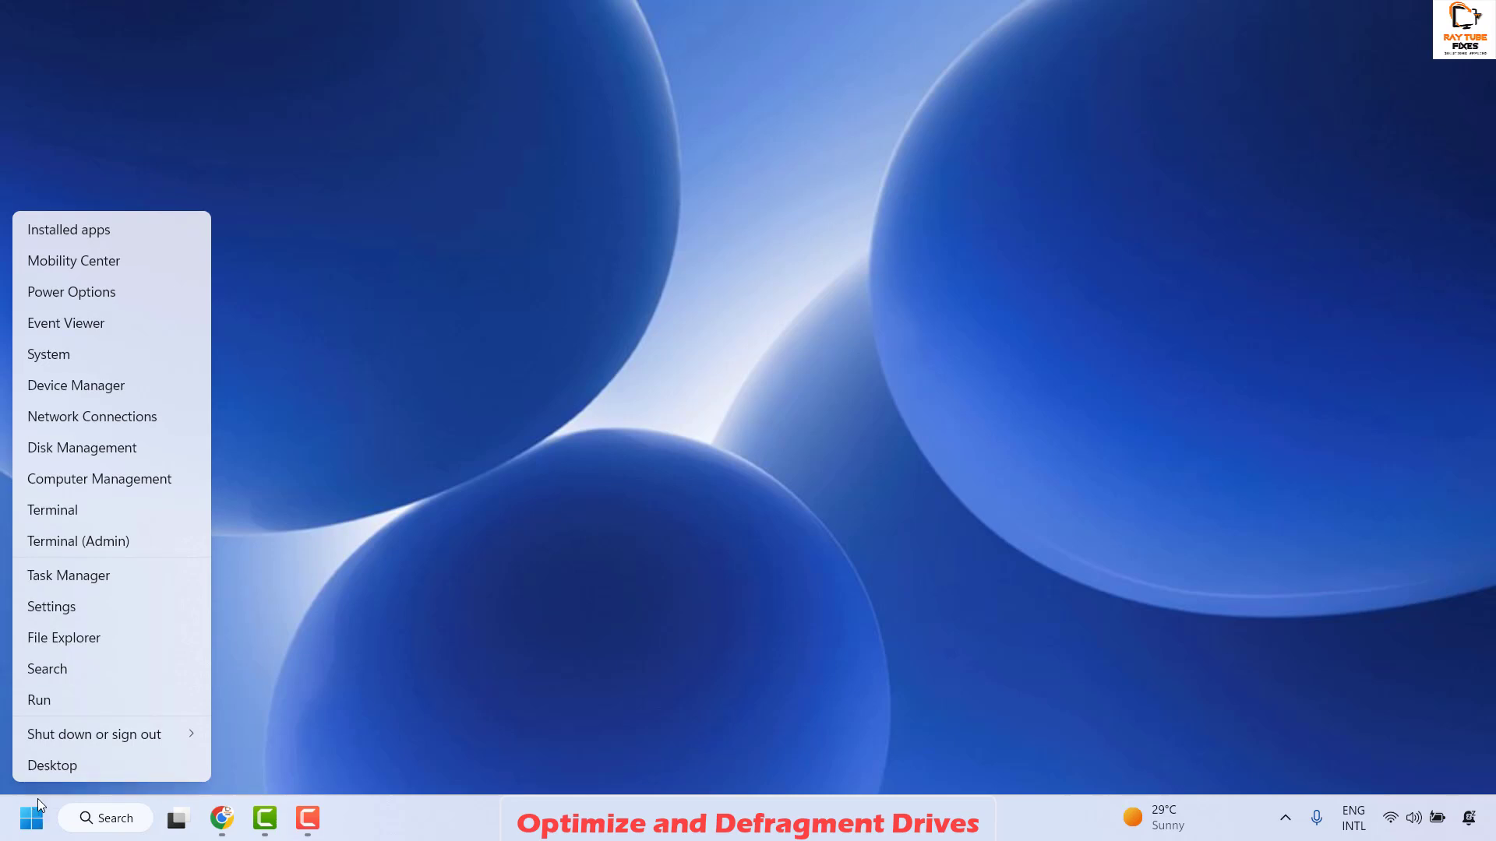
pyautogui.click(110, 636)
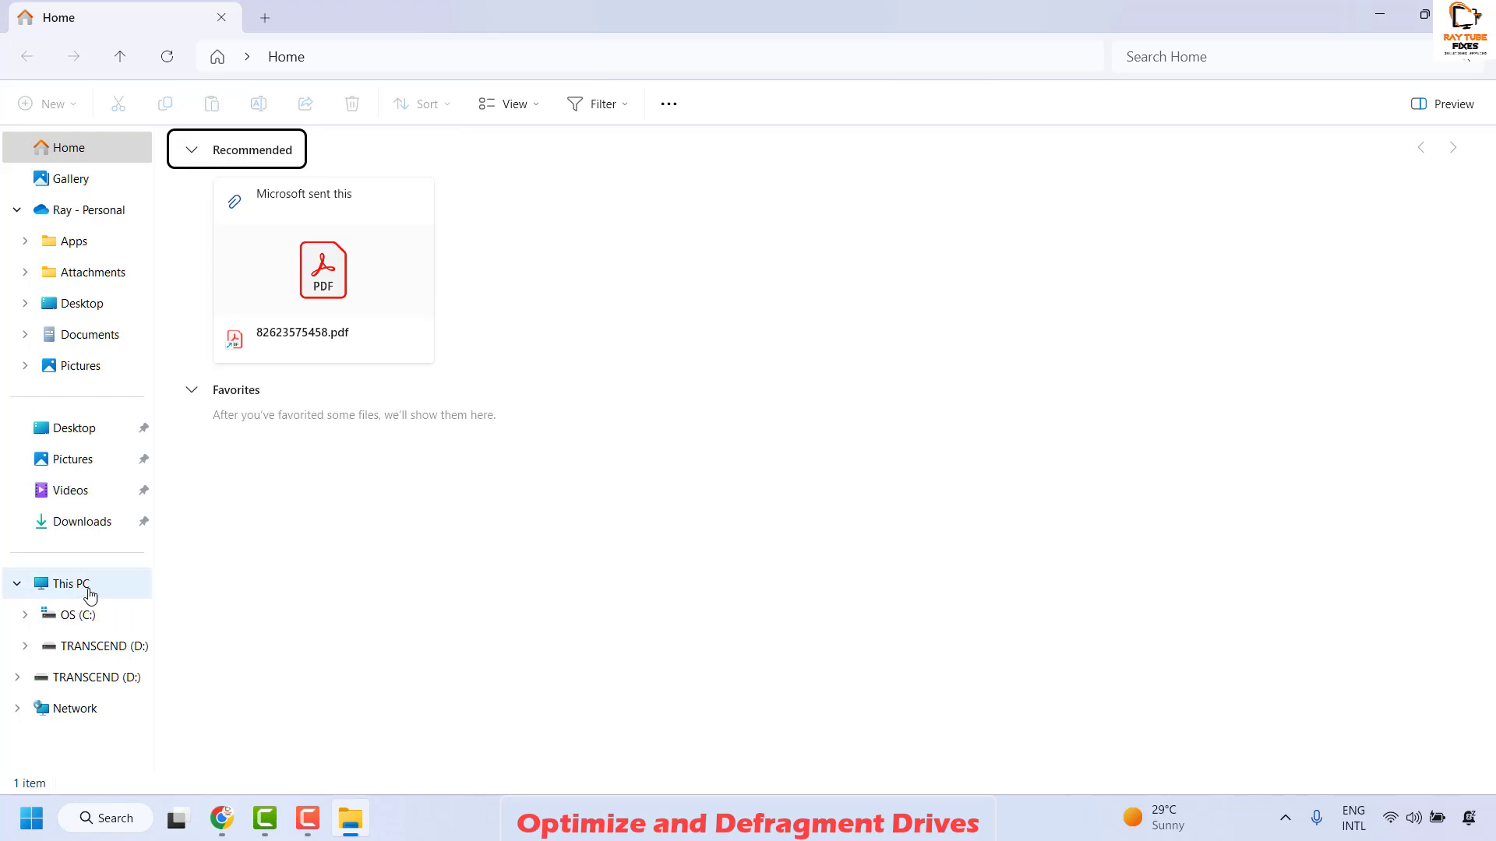
pyautogui.click(88, 594)
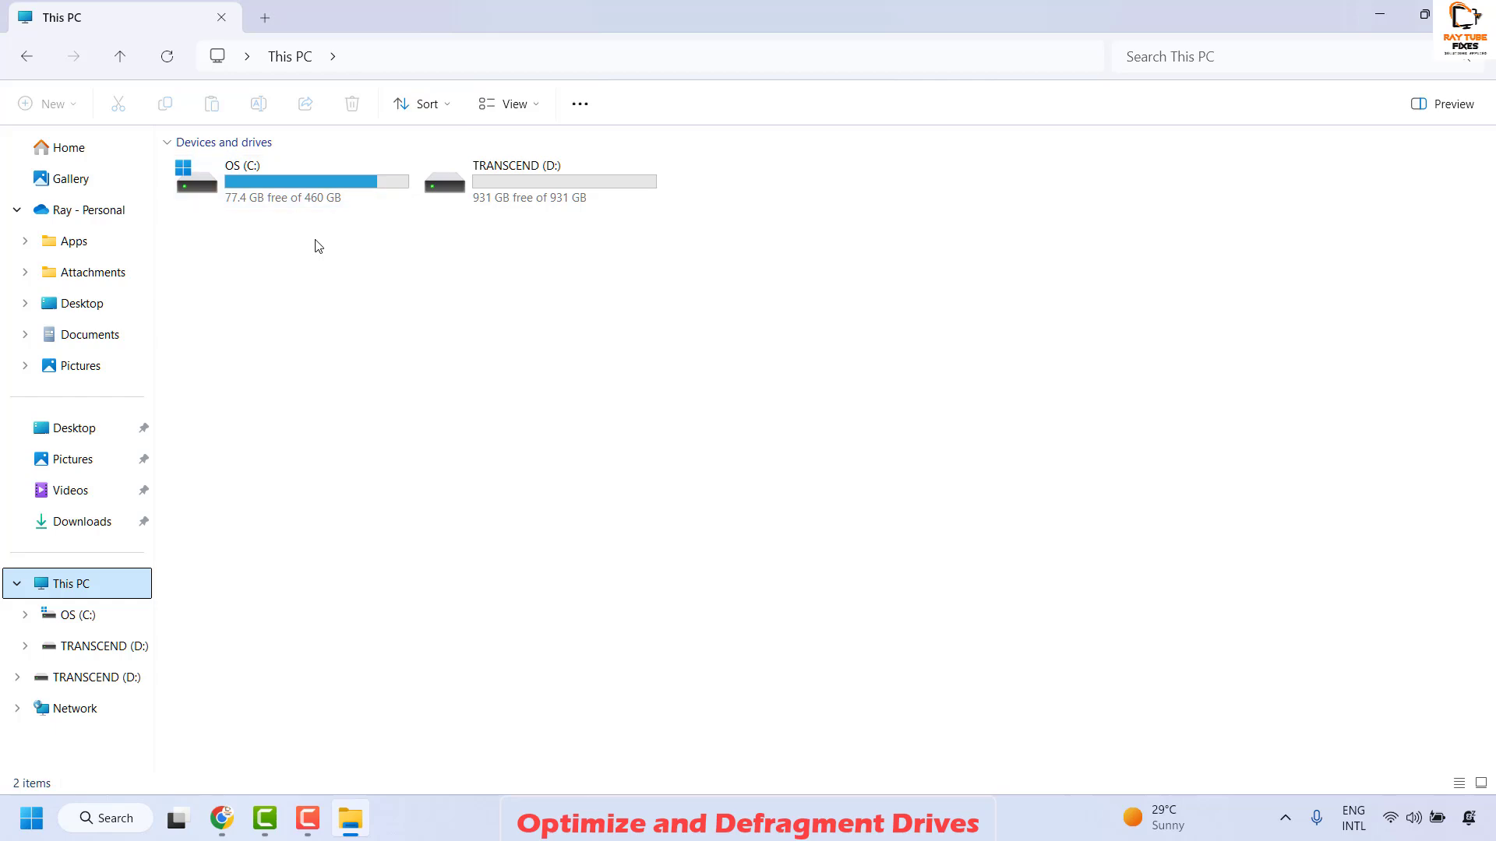
pyautogui.rightClick(285, 185)
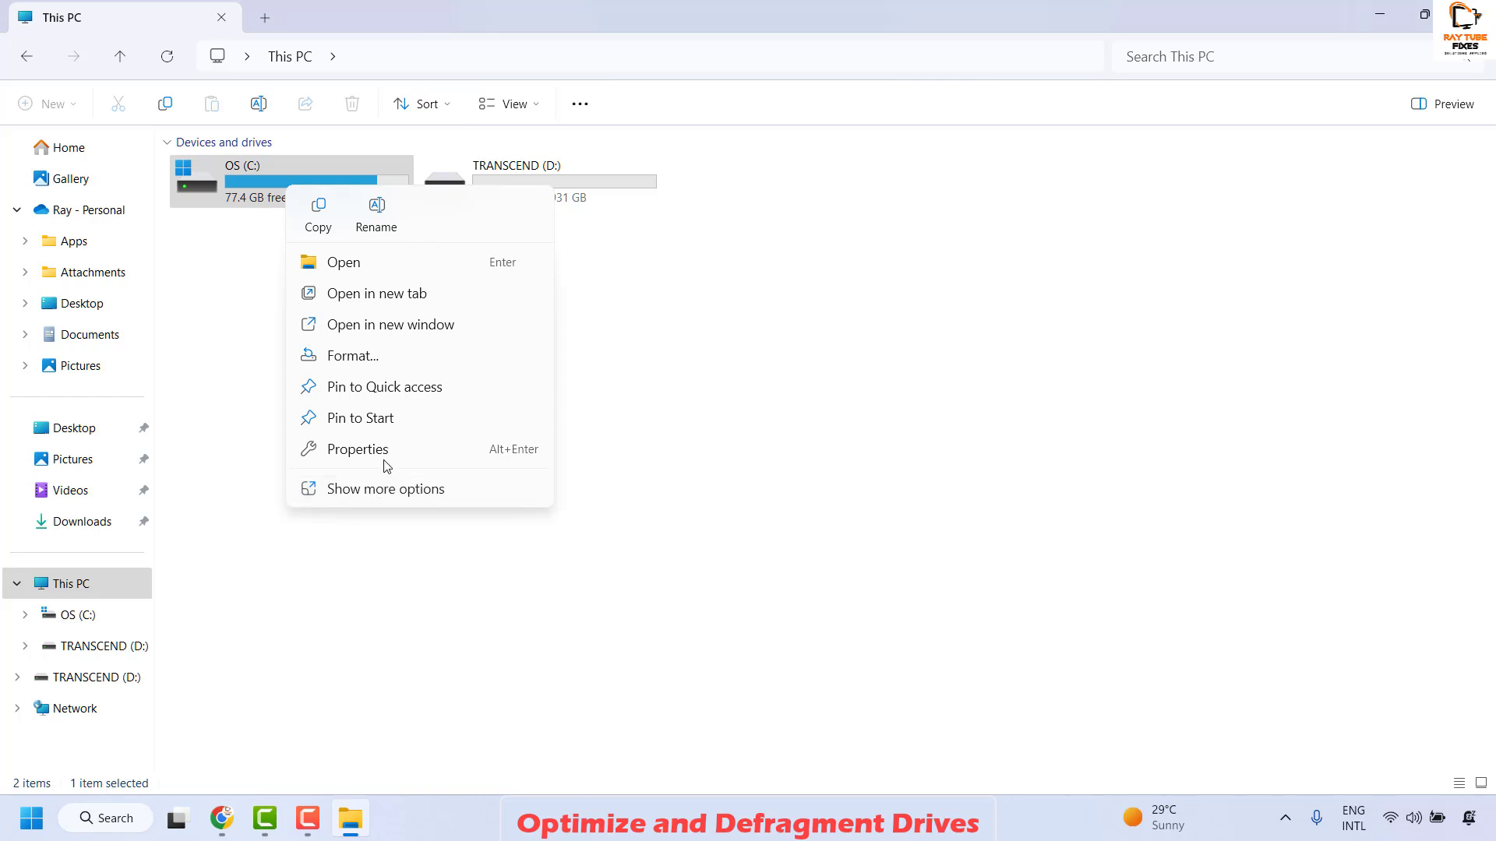
pyautogui.click(385, 455)
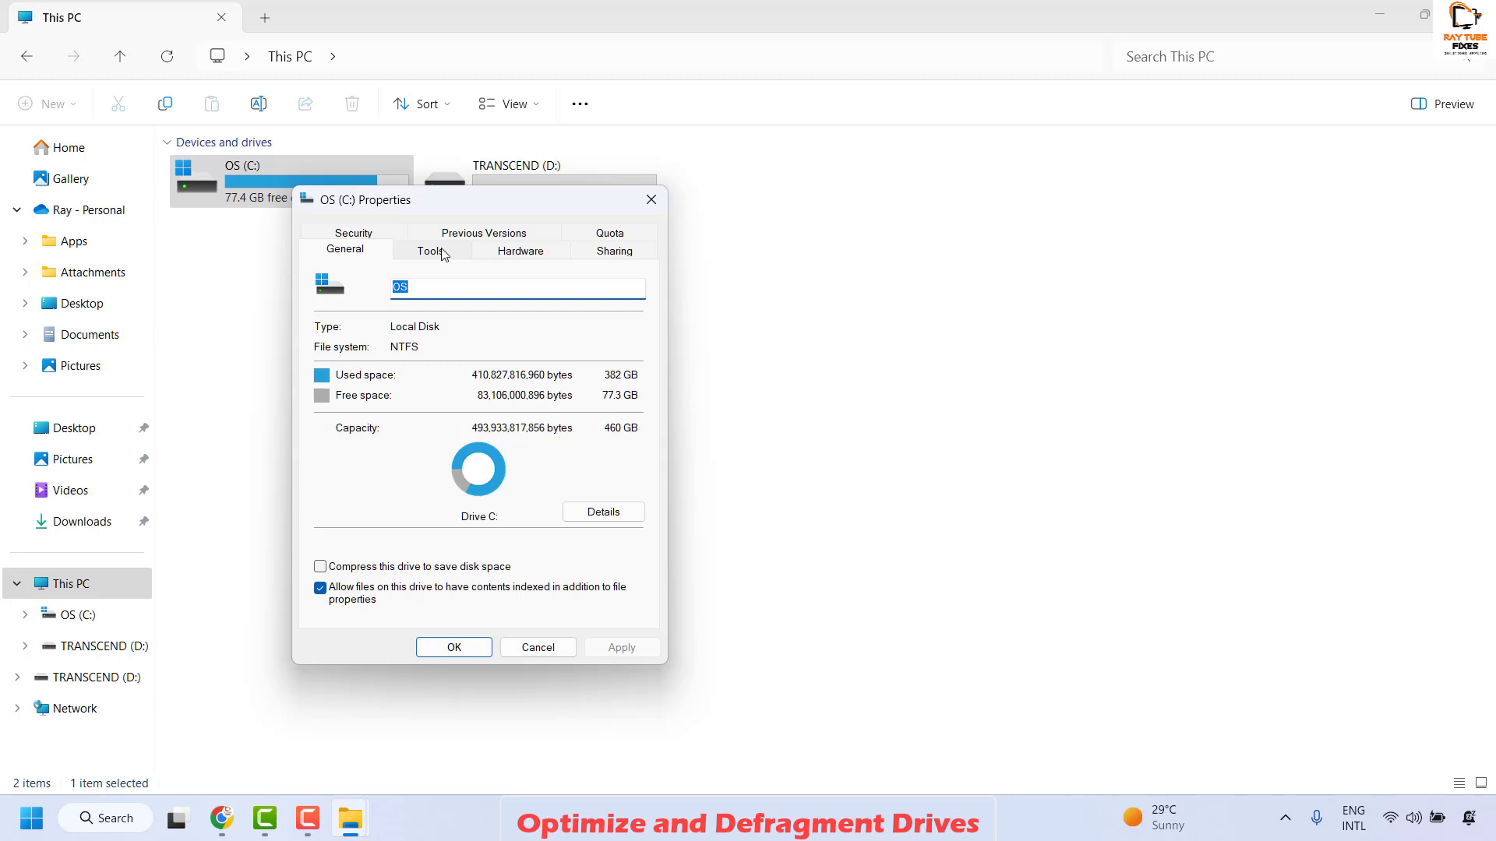
pyautogui.click(442, 255)
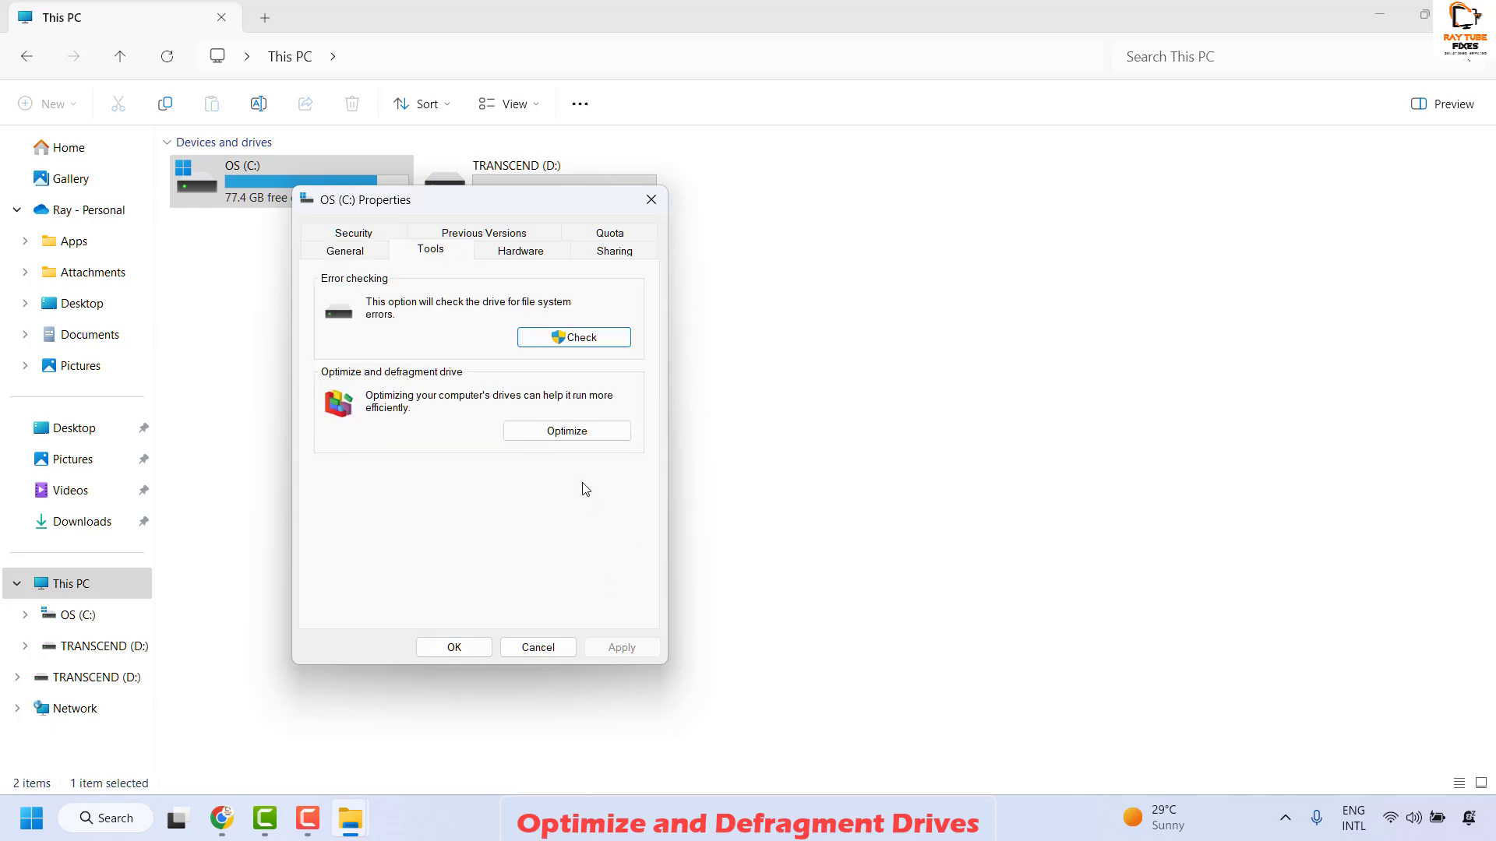
pyautogui.click(599, 431)
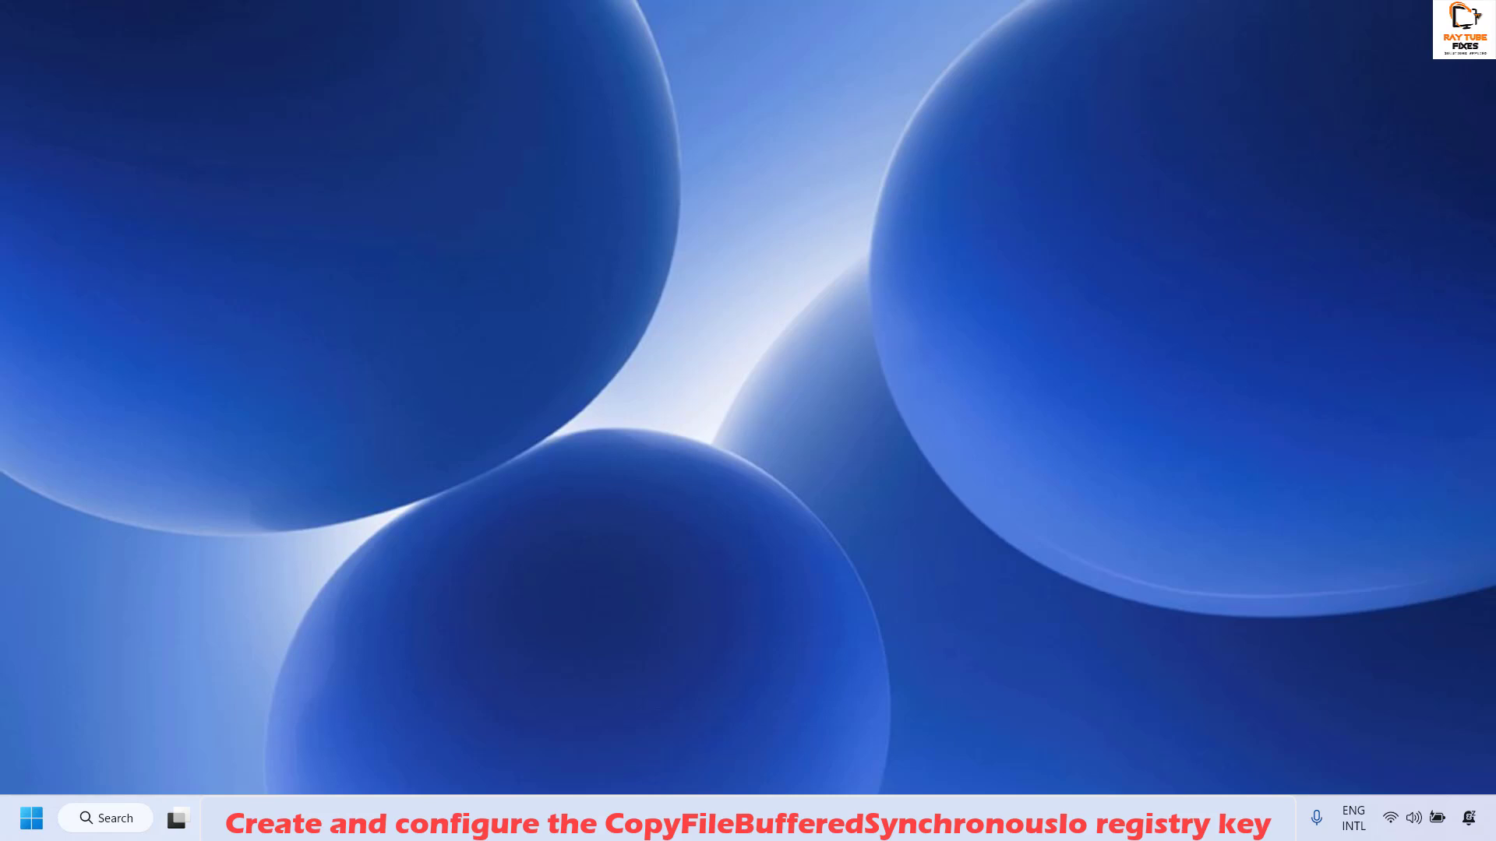
# - Open Registry Editor by running regedit
pyautogui.rightClick(25, 825)
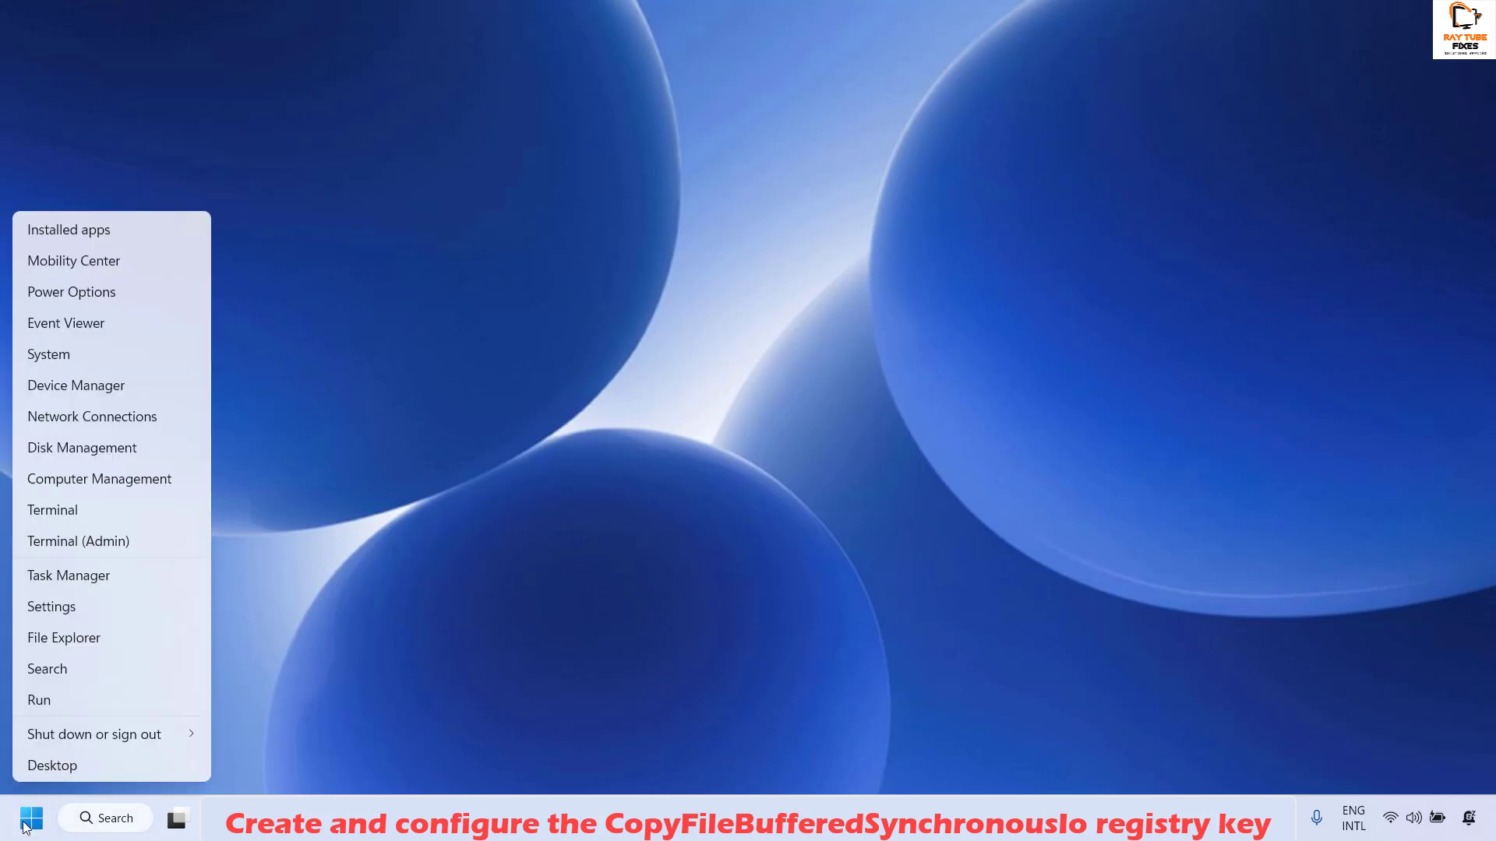
pyautogui.click(59, 697)
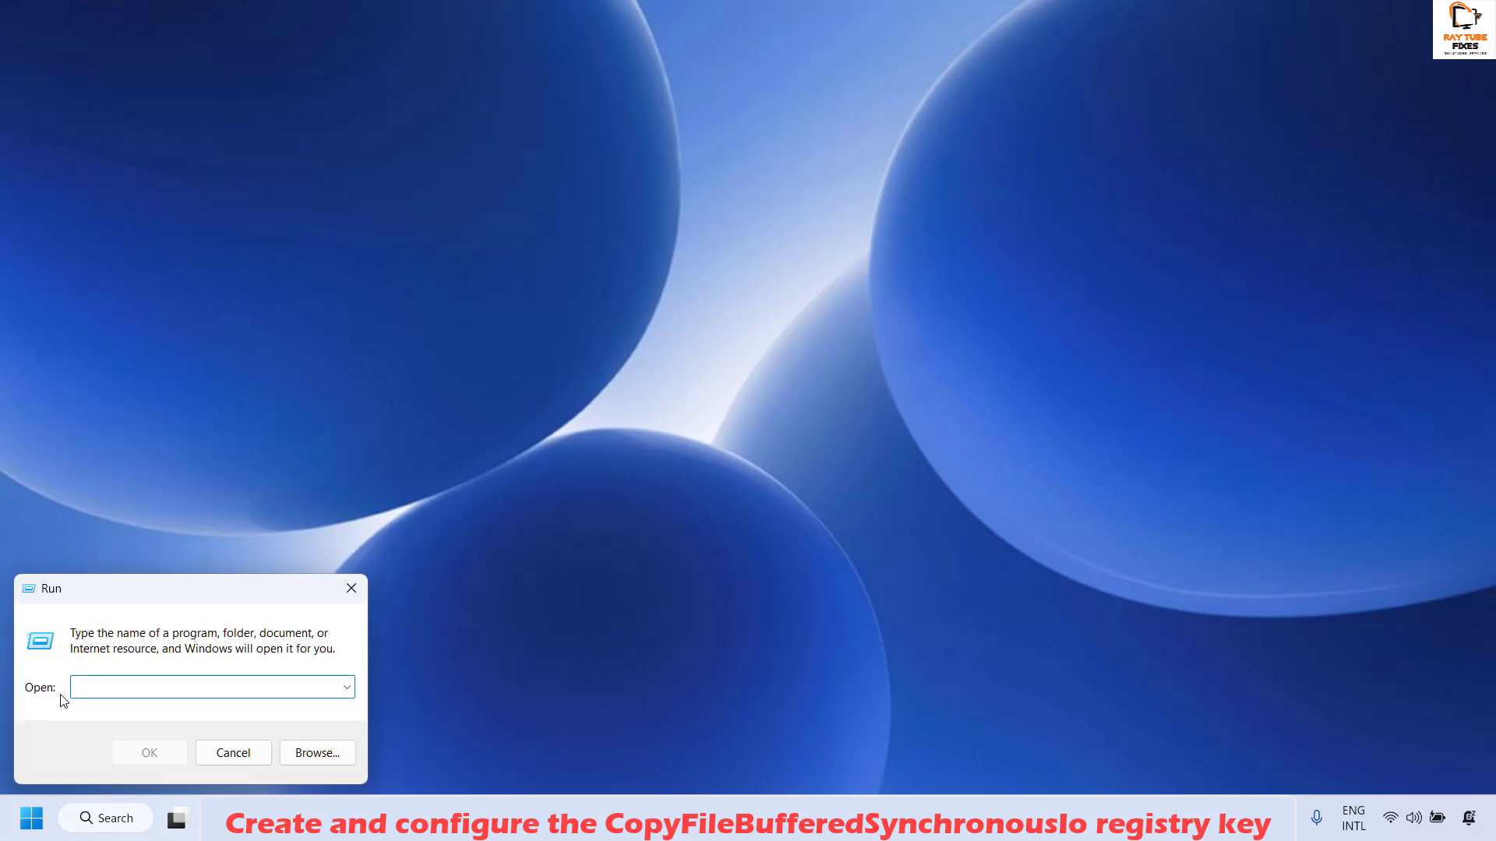
pyautogui.write('regedit')
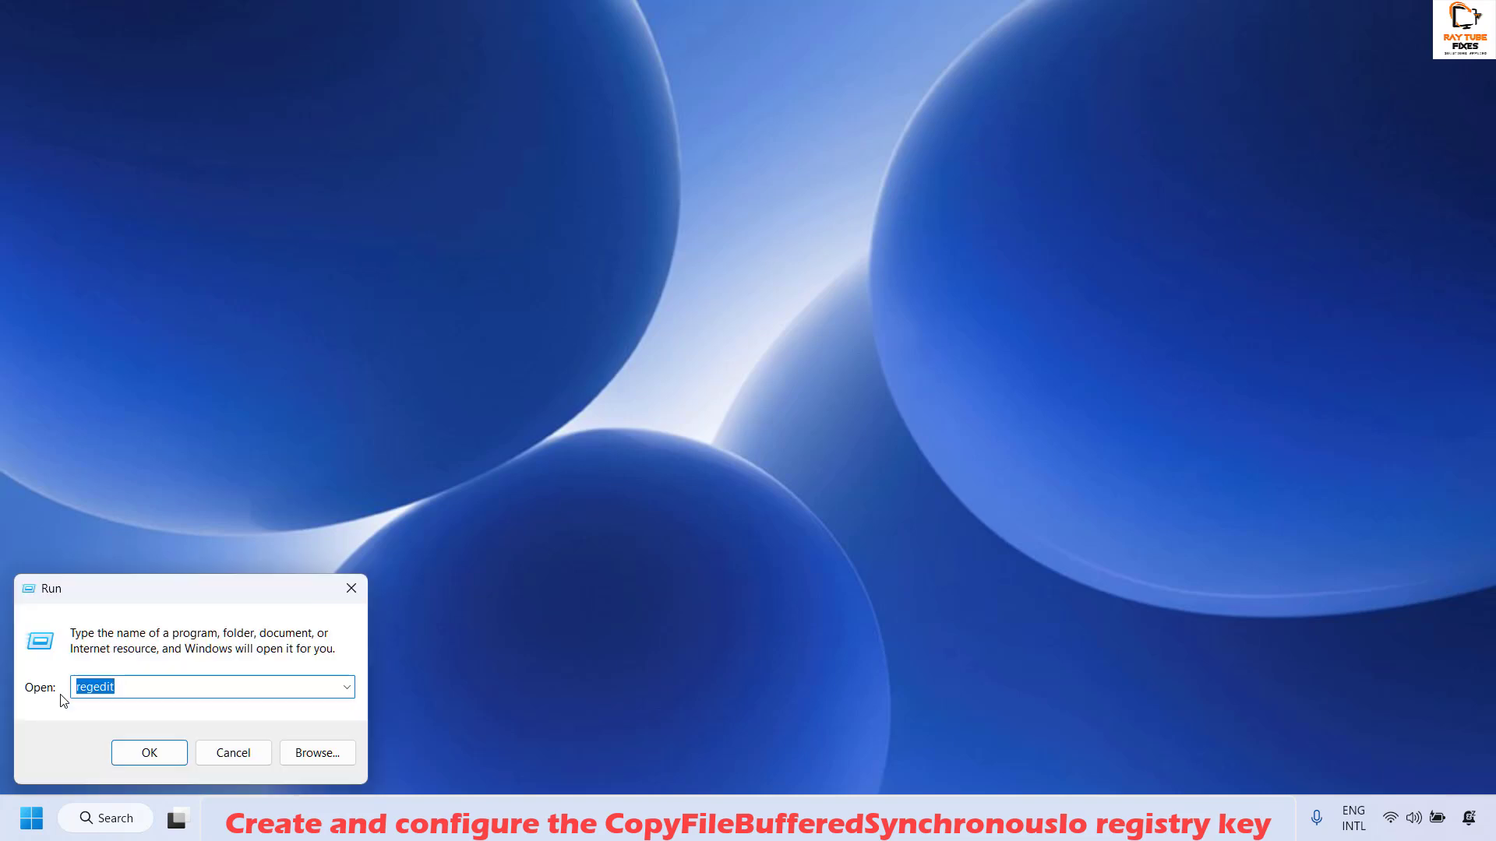
pyautogui.press('Return')
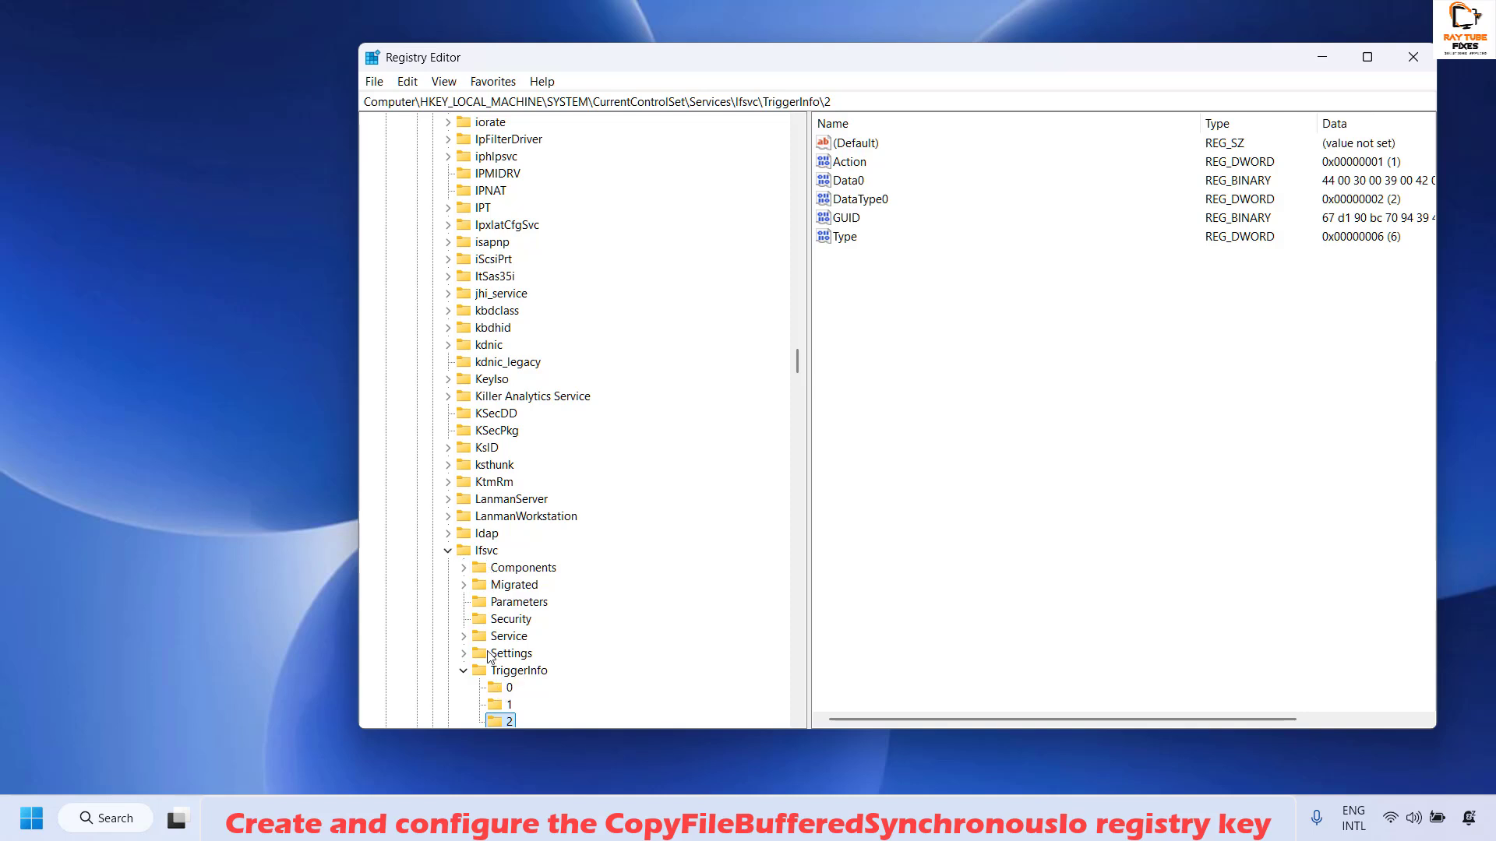
# - Collapse the expanded registry branches from TriggerInfo up to HKEY_LOCAL_MACHINE
pyautogui.click(514, 675)
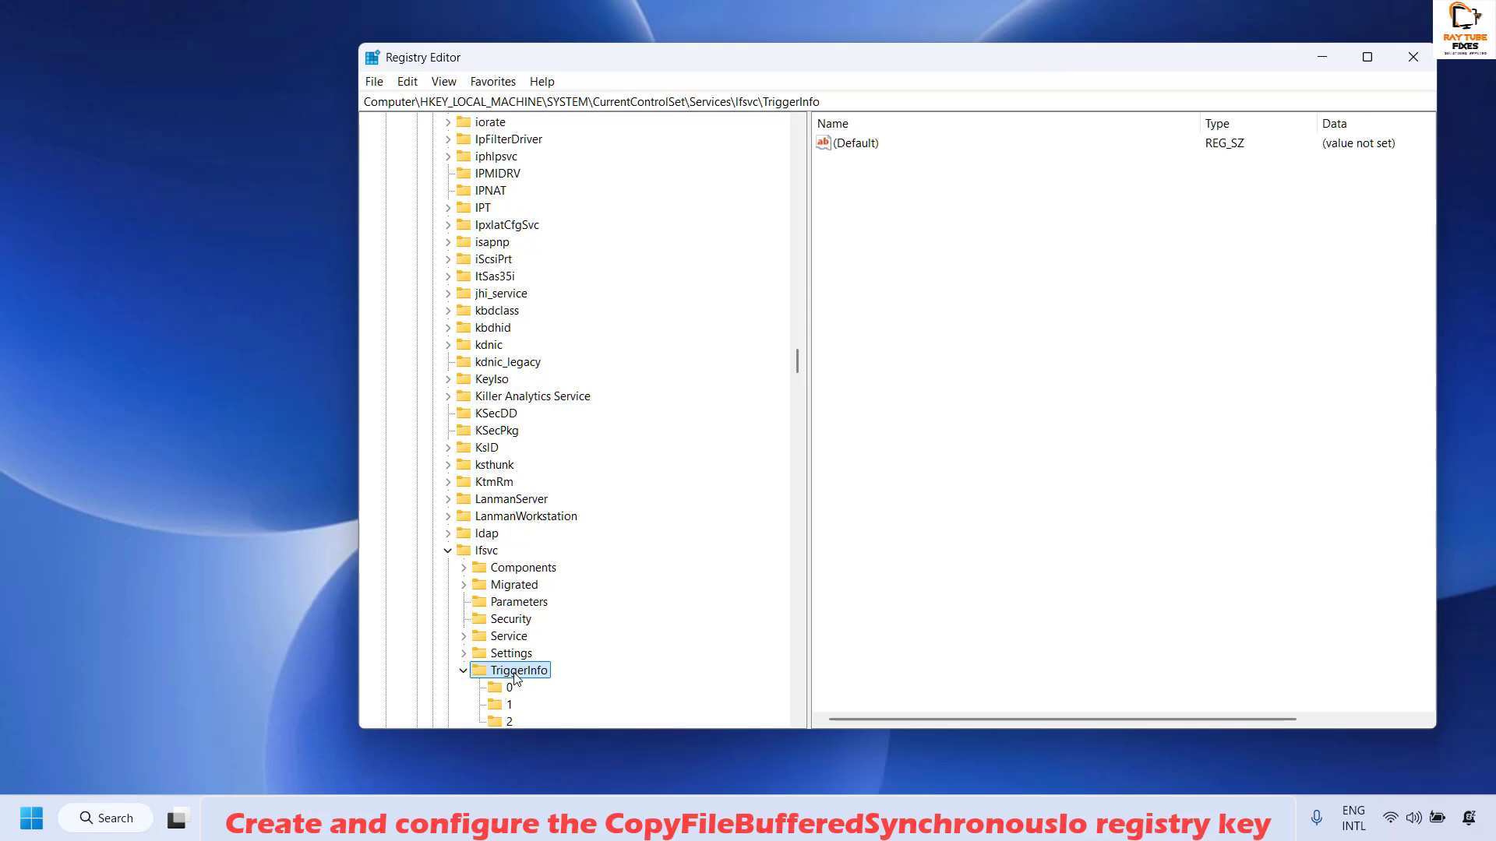
pyautogui.press('Left')
pyautogui.press('Left')
pyautogui.press('Left')
pyautogui.press('Left')
pyautogui.press('Left')
pyautogui.press('Left')
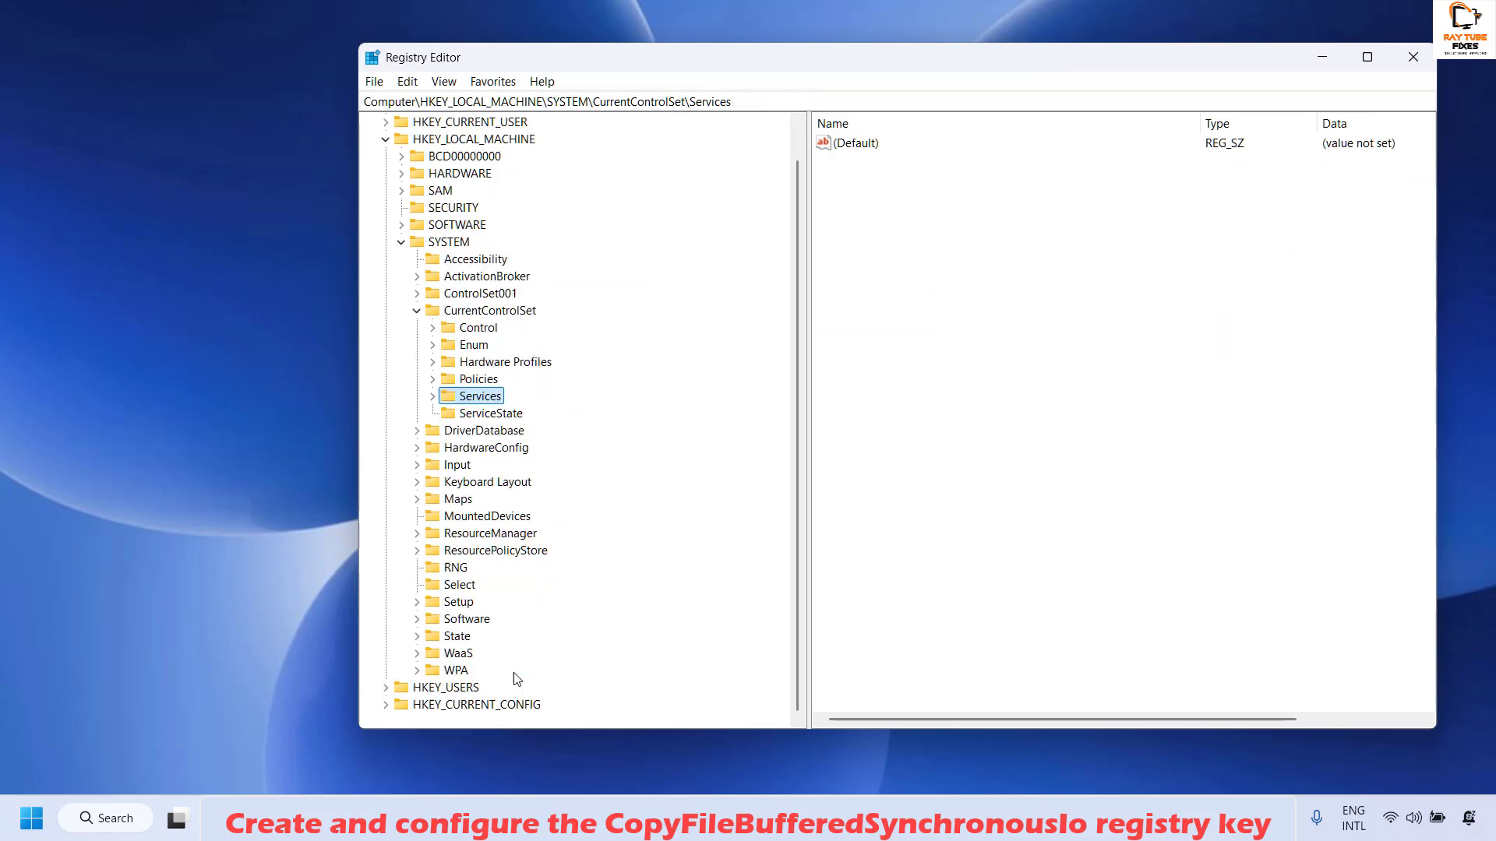
pyautogui.press('Left')
pyautogui.press('Left')
pyautogui.press('Left')
pyautogui.press('Left')
pyautogui.press('Left')
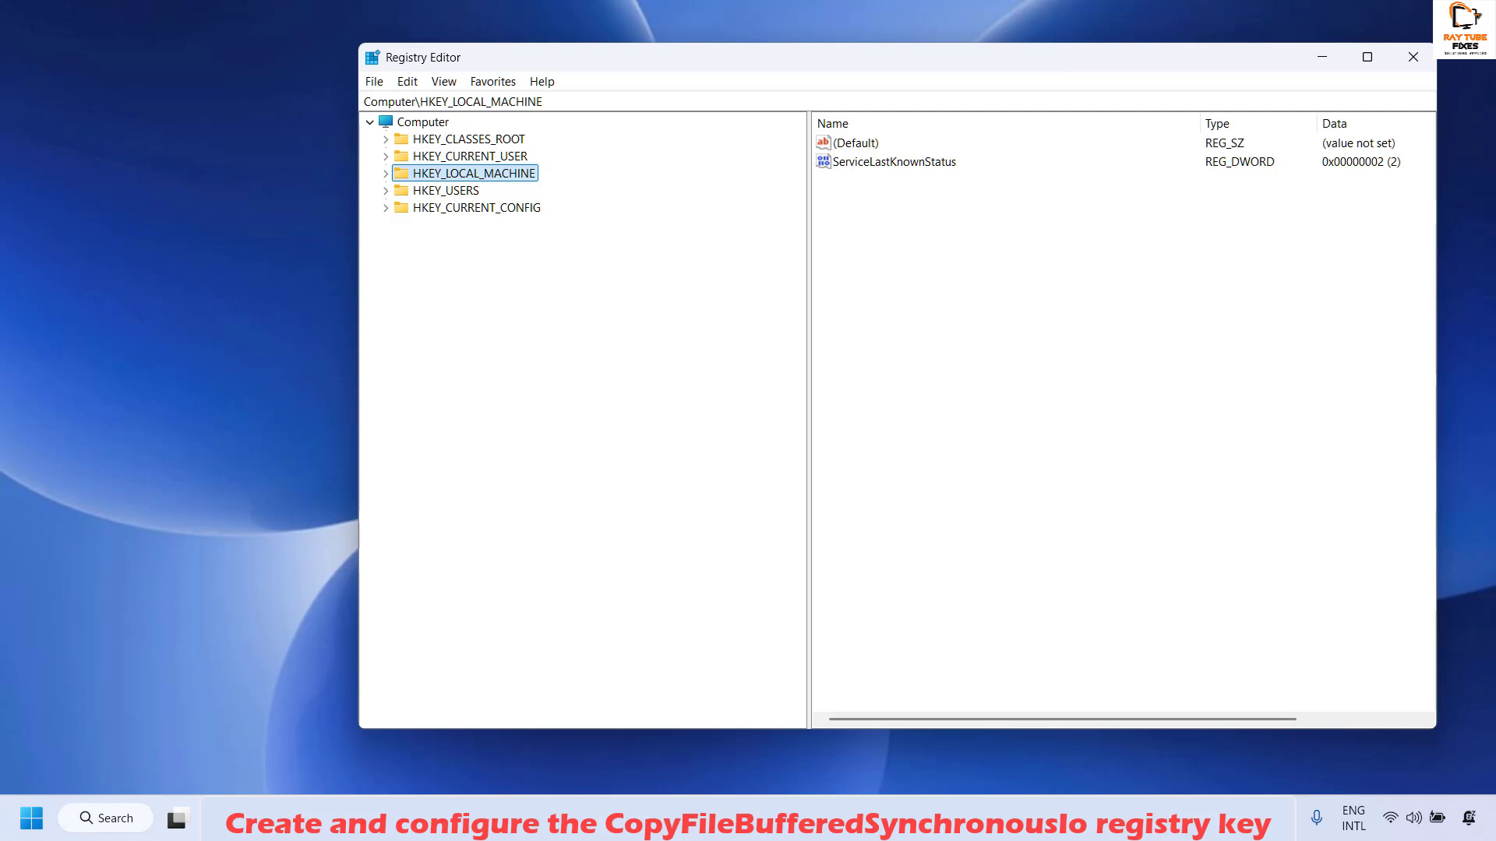
# - Expand HKEY_LOCAL_MACHINE and its SOFTWARE key in the registry tree
pyautogui.press('Tab')
pyautogui.click(508, 175)
pyautogui.press('Right')
pyautogui.press('Down')
pyautogui.press('Down')
pyautogui.press('Down')
pyautogui.press('Down')
pyautogui.press('Down')
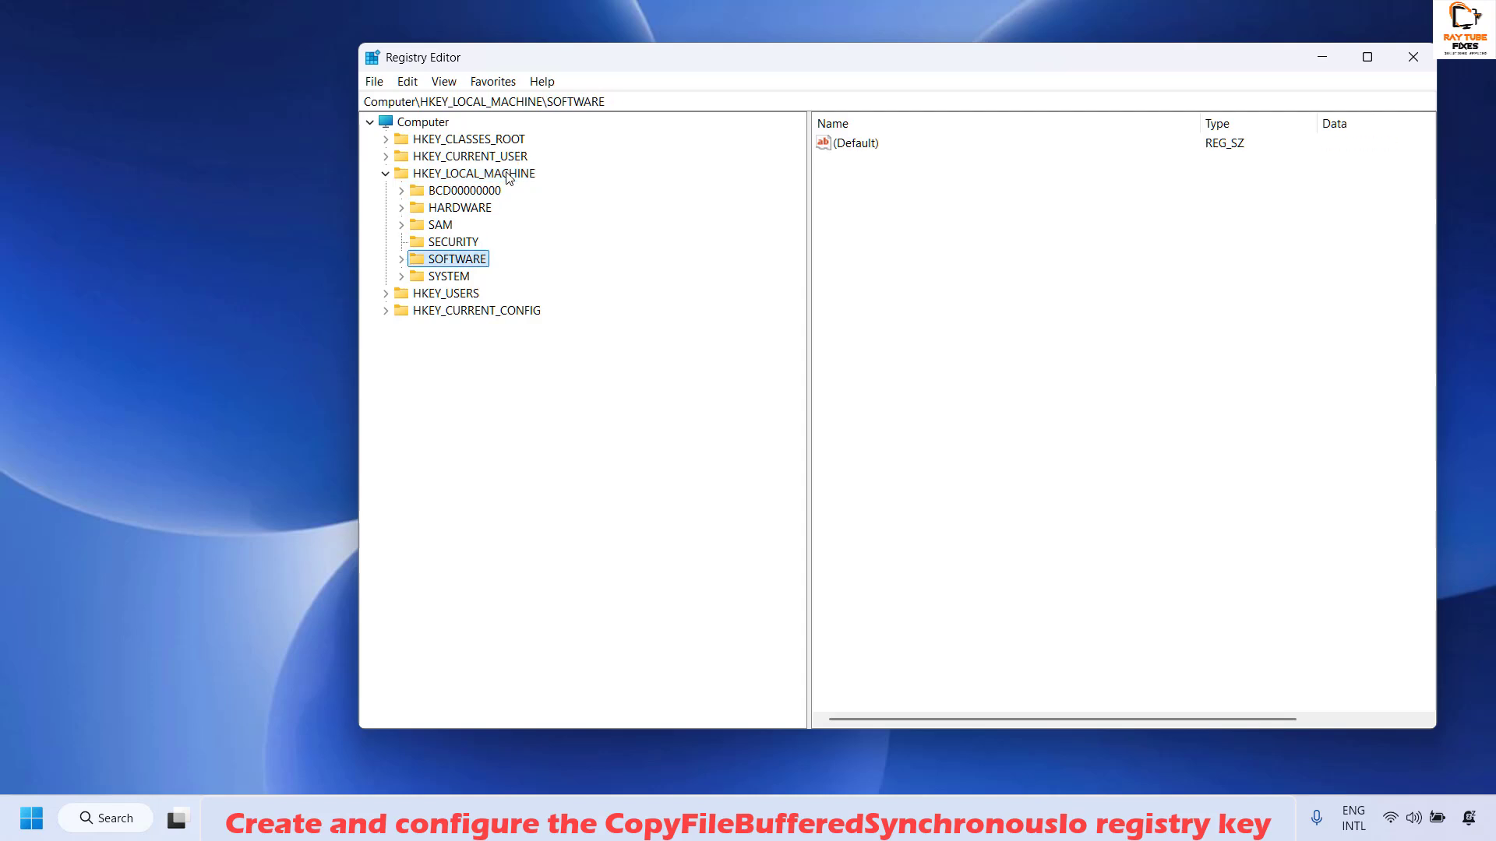
pyautogui.press('Right')
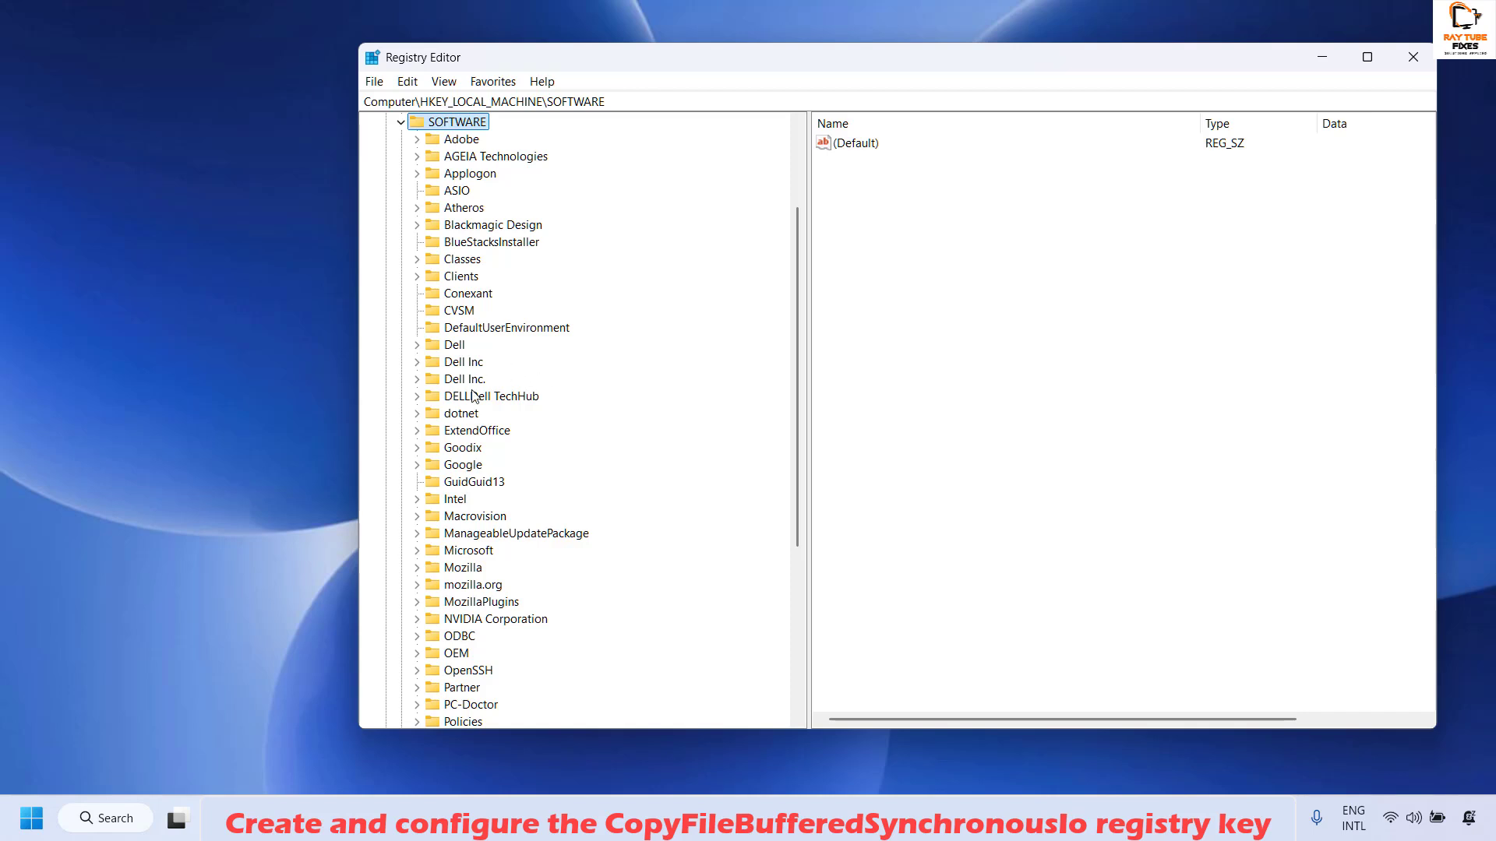
# - Under SOFTWARE, expand the Policies key and its Microsoft subkey
pyautogui.click(470, 432)
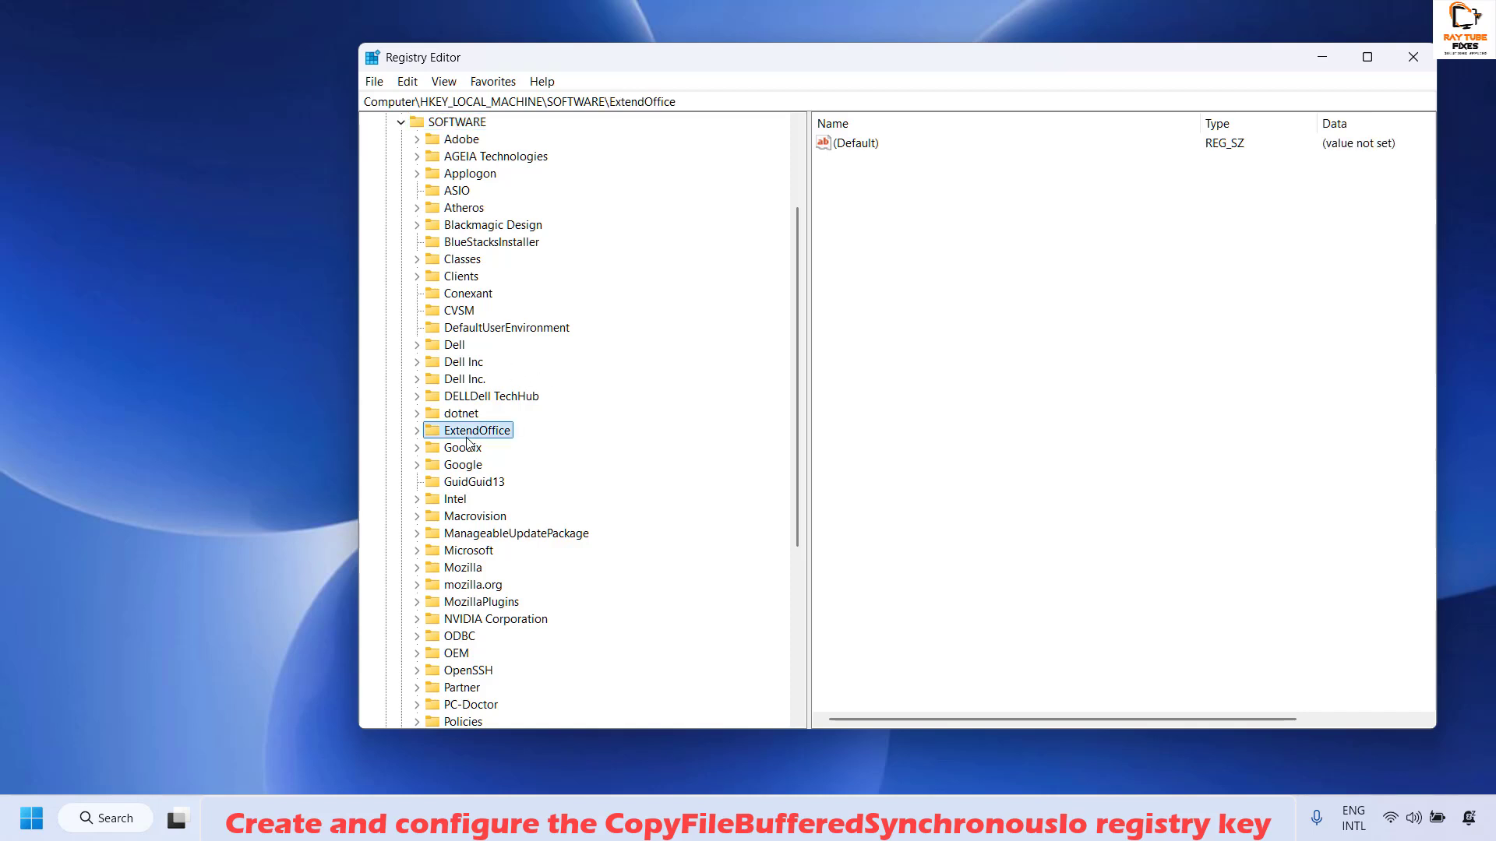
pyautogui.scroll(-3, 493, 499)
pyautogui.click(463, 567)
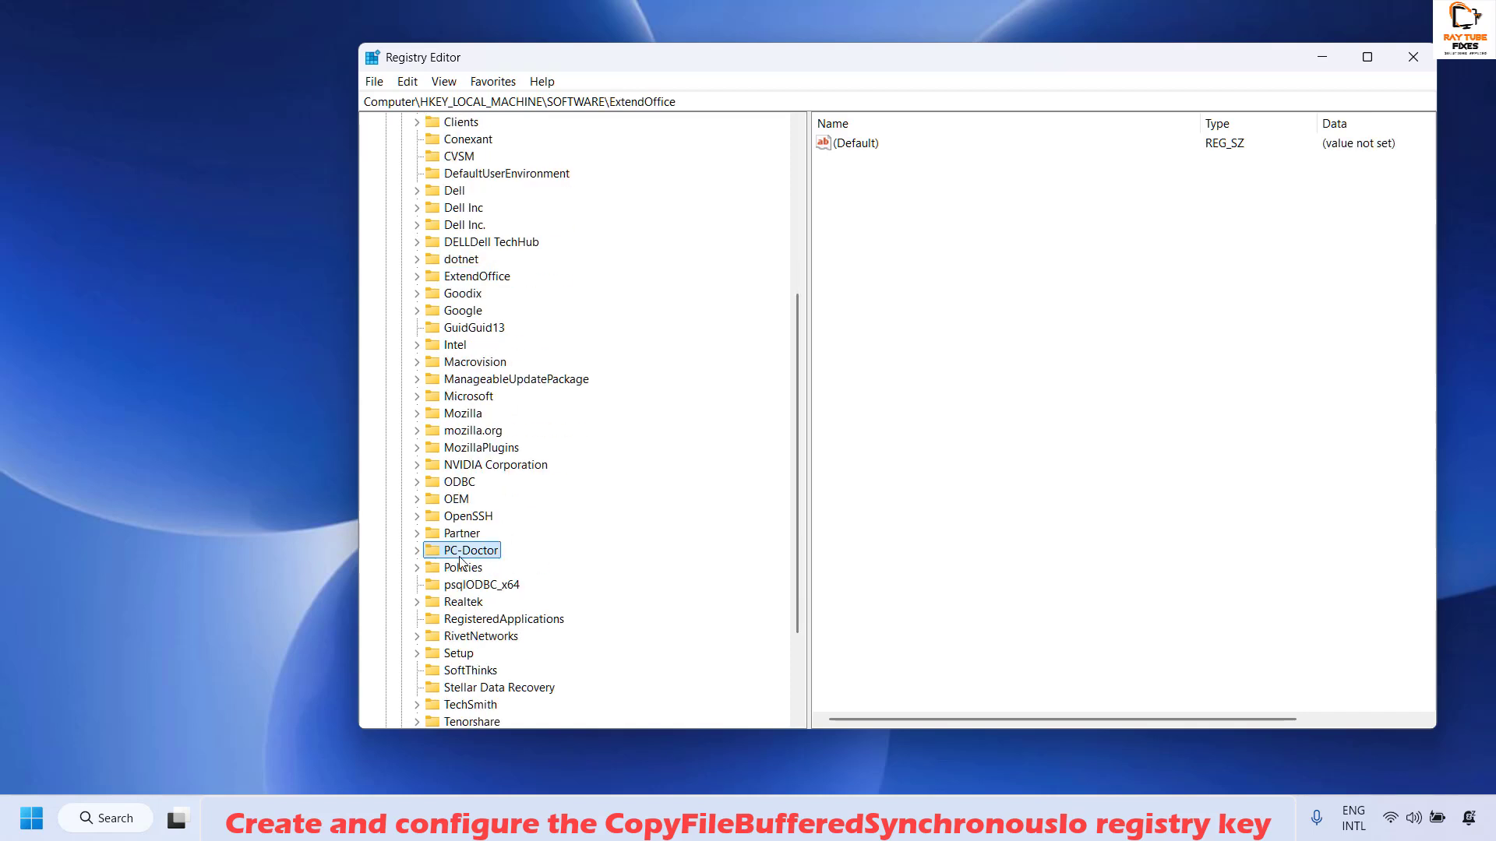
pyautogui.click(417, 568)
pyautogui.scroll(-1, 466, 556)
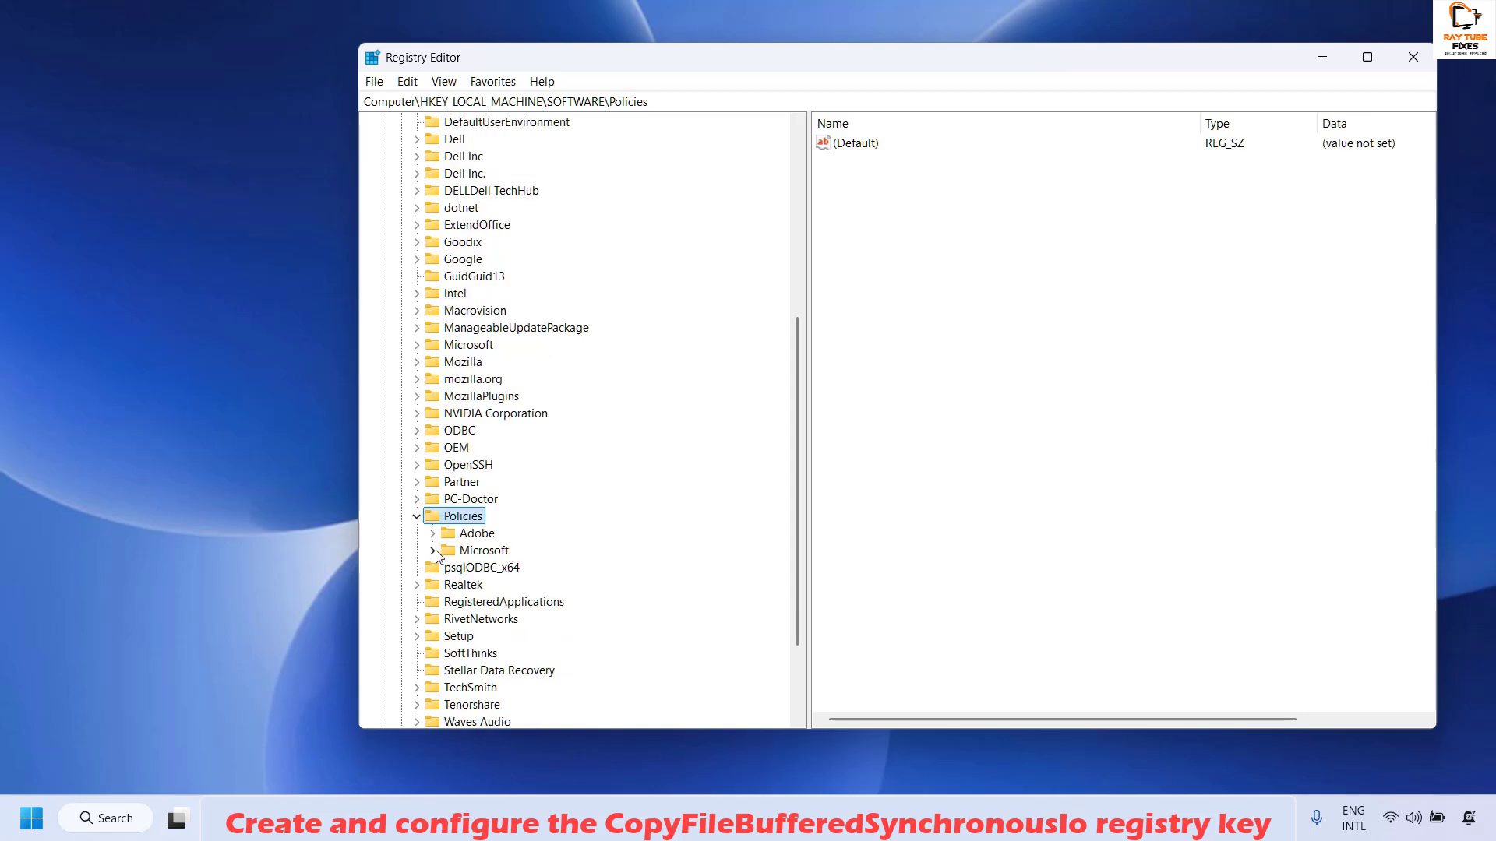
pyautogui.click(432, 550)
pyautogui.click(489, 550)
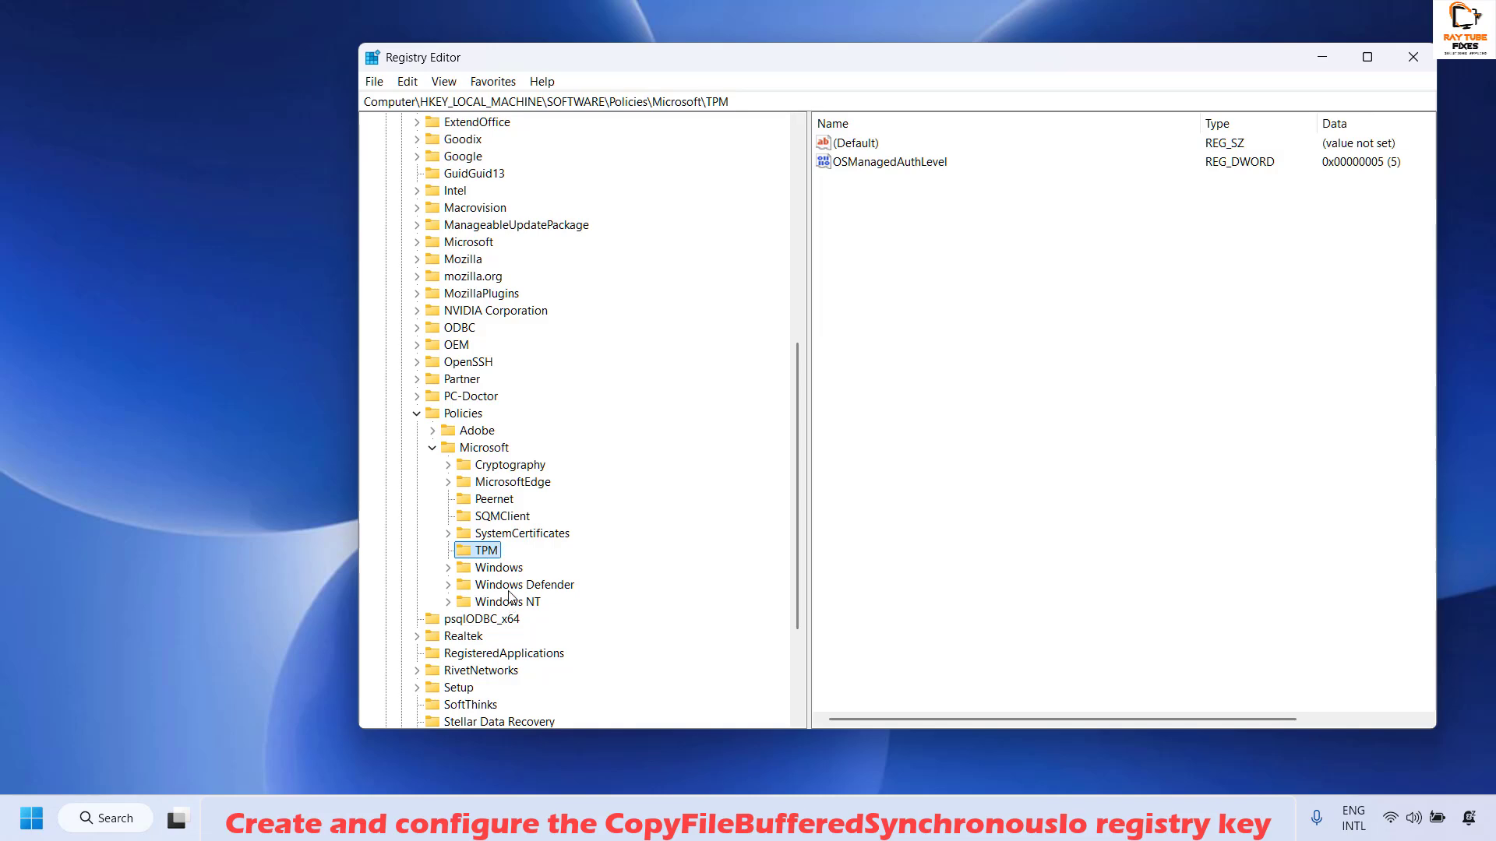
# - Expand the Windows key under Policies\Microsoft and select its System subkey
pyautogui.click(485, 569)
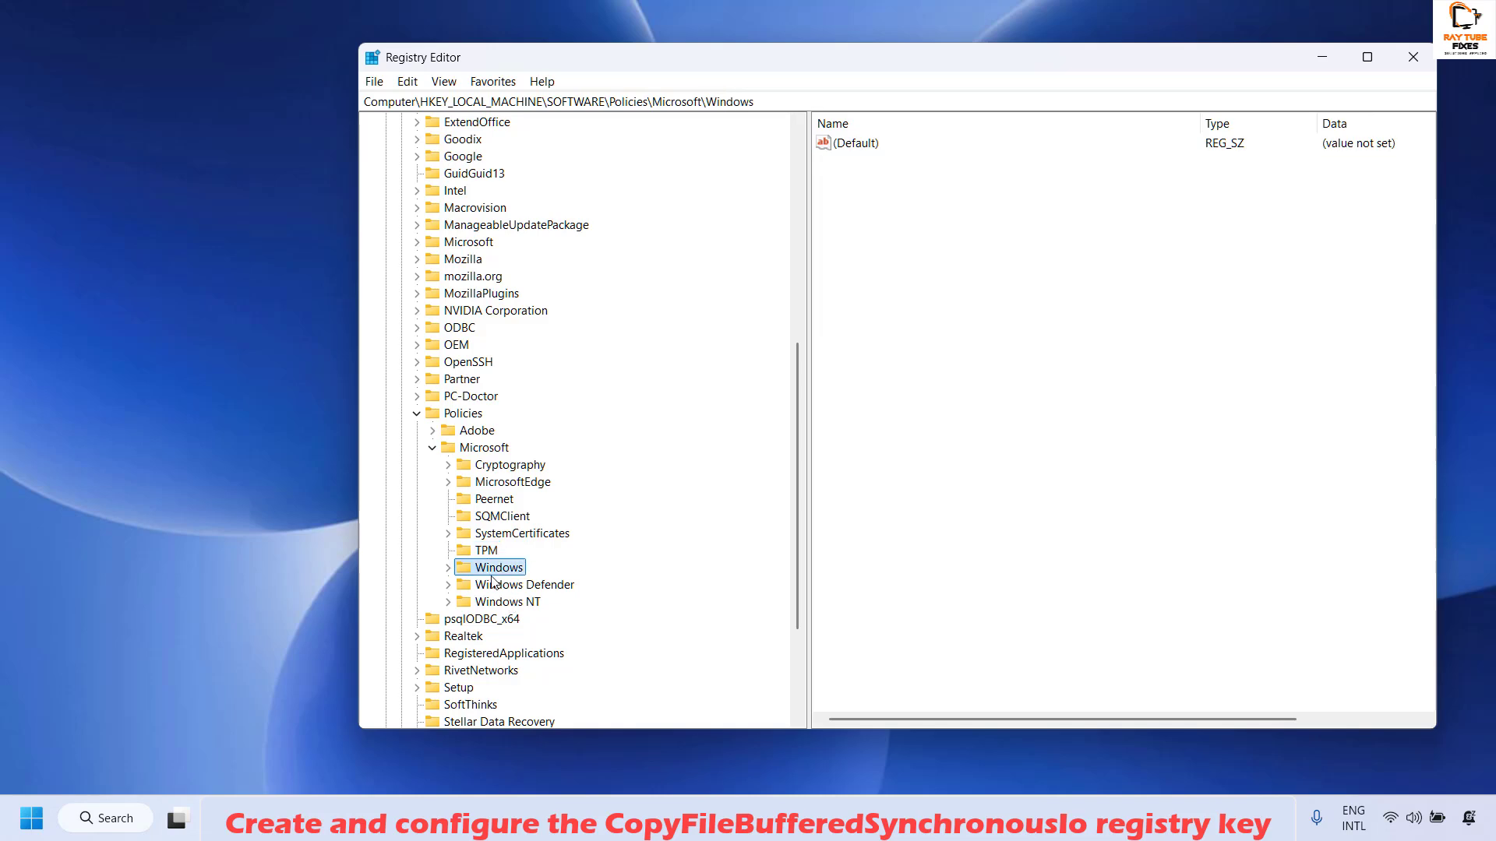
pyautogui.press('Right')
pyautogui.press('Down')
pyautogui.press('Down')
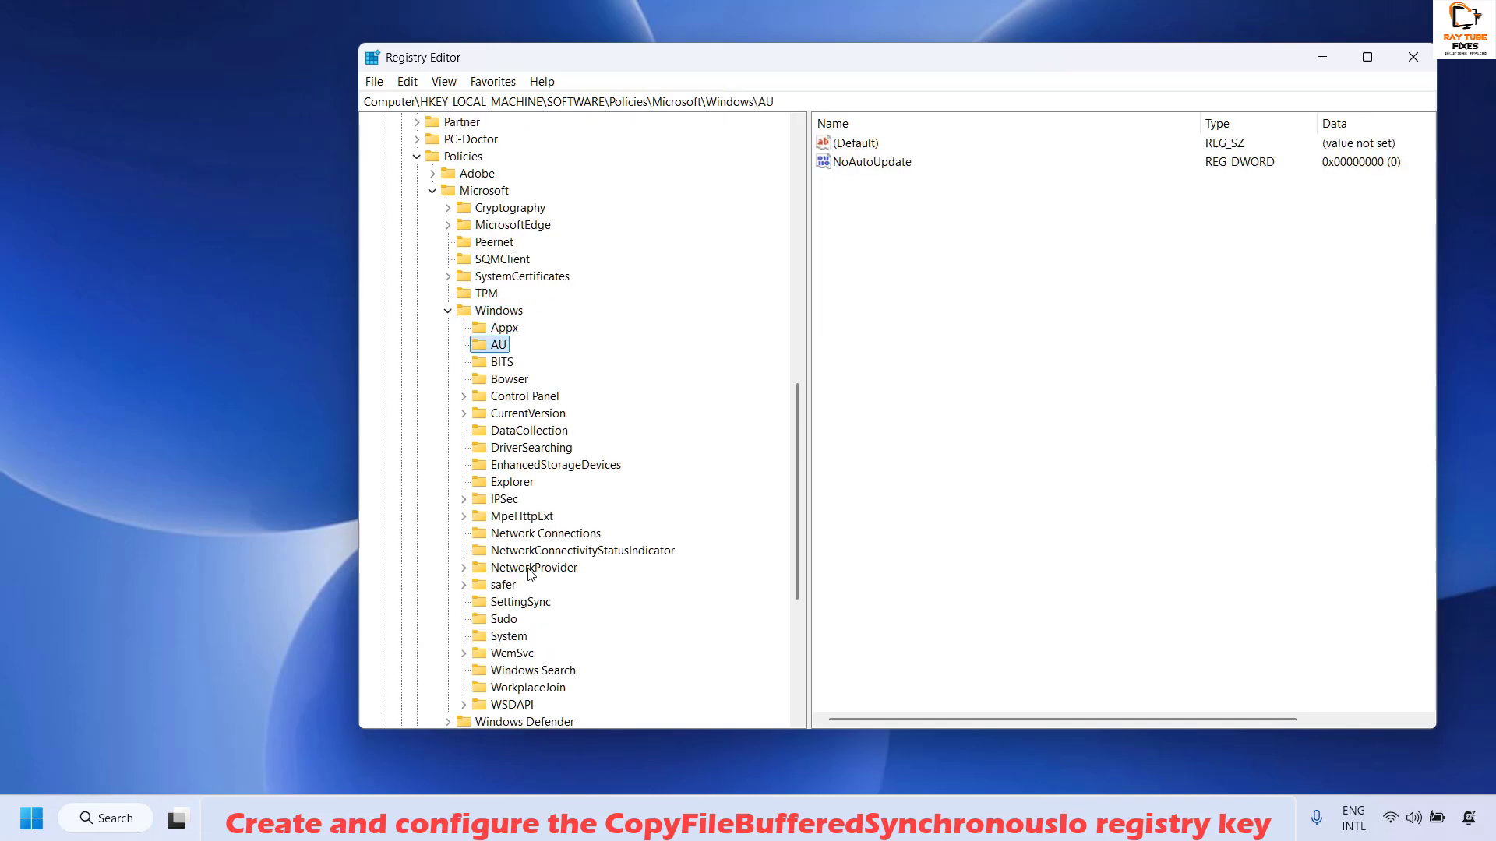
pyautogui.scroll(-2, 529, 574)
pyautogui.click(509, 533)
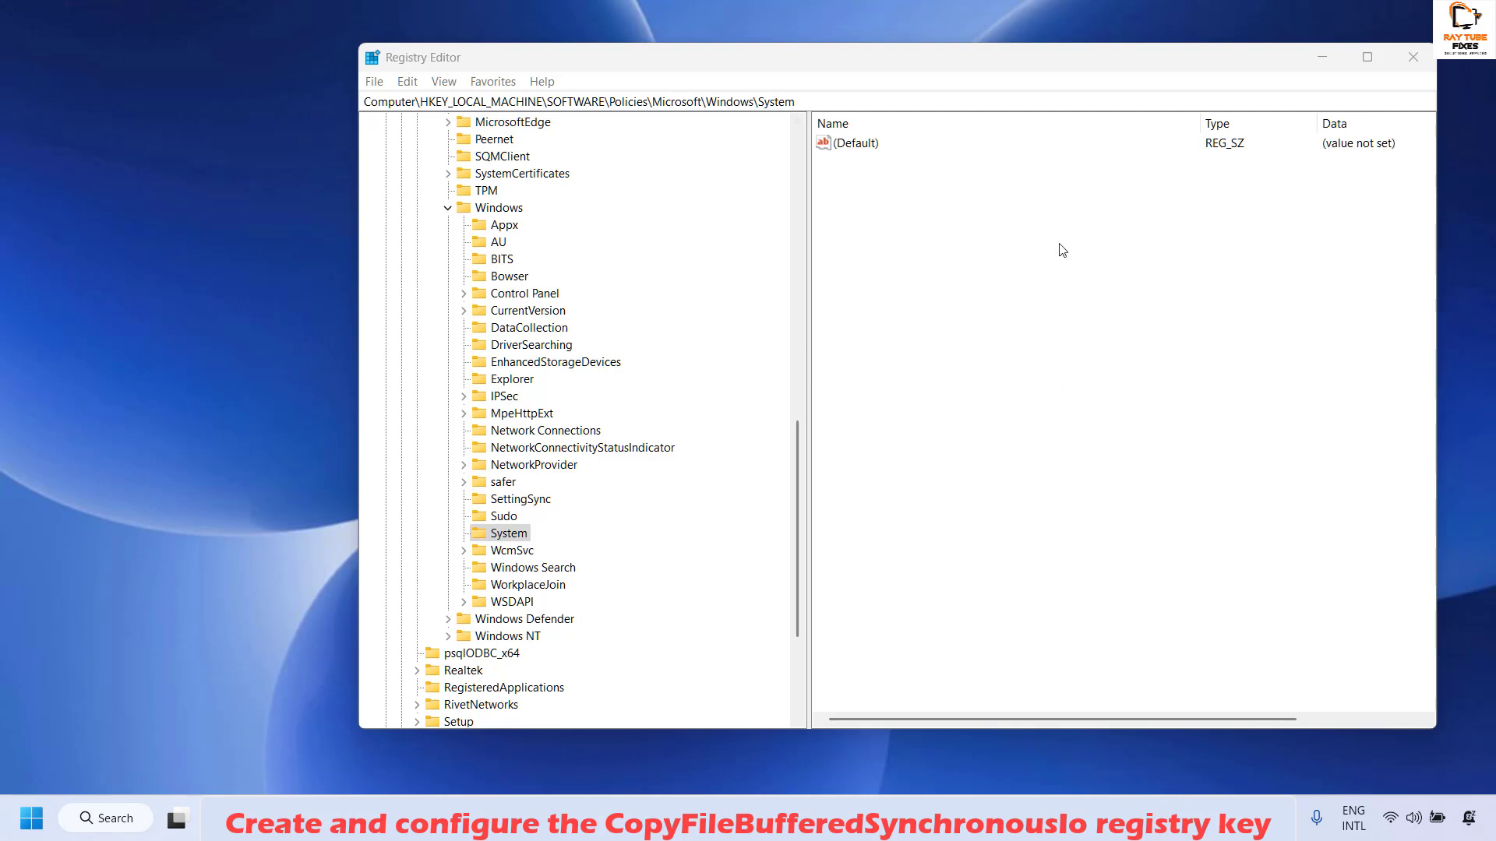
# - Create a DWORD (32-bit) value named CopyFileBufferedSynchronousIo in the Policies\Microsoft\Windows\System key
pyautogui.rightClick(917, 220)
pyautogui.moveTo(960, 227)
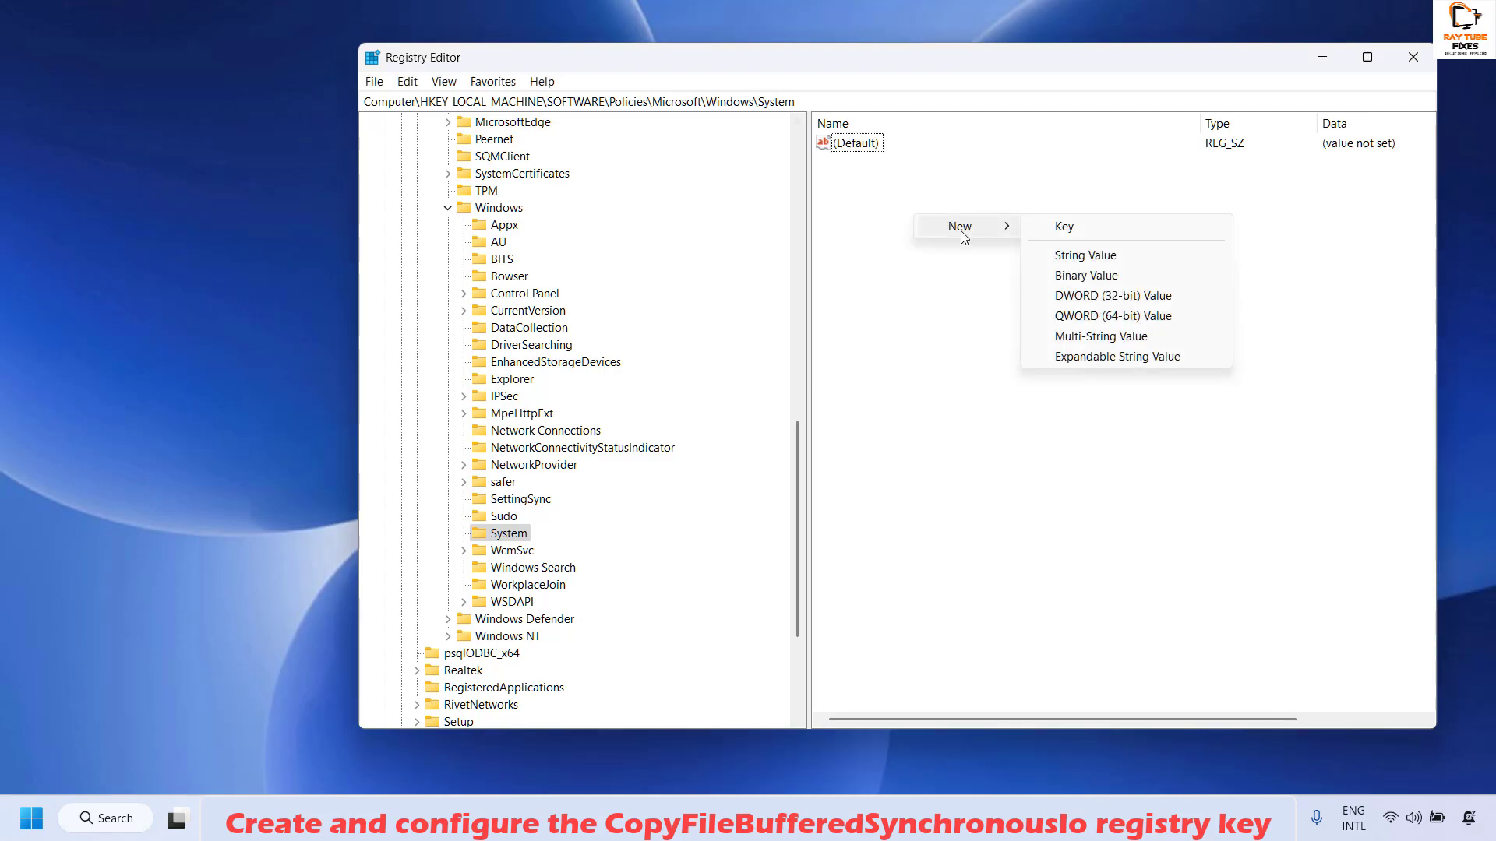
pyautogui.click(1107, 296)
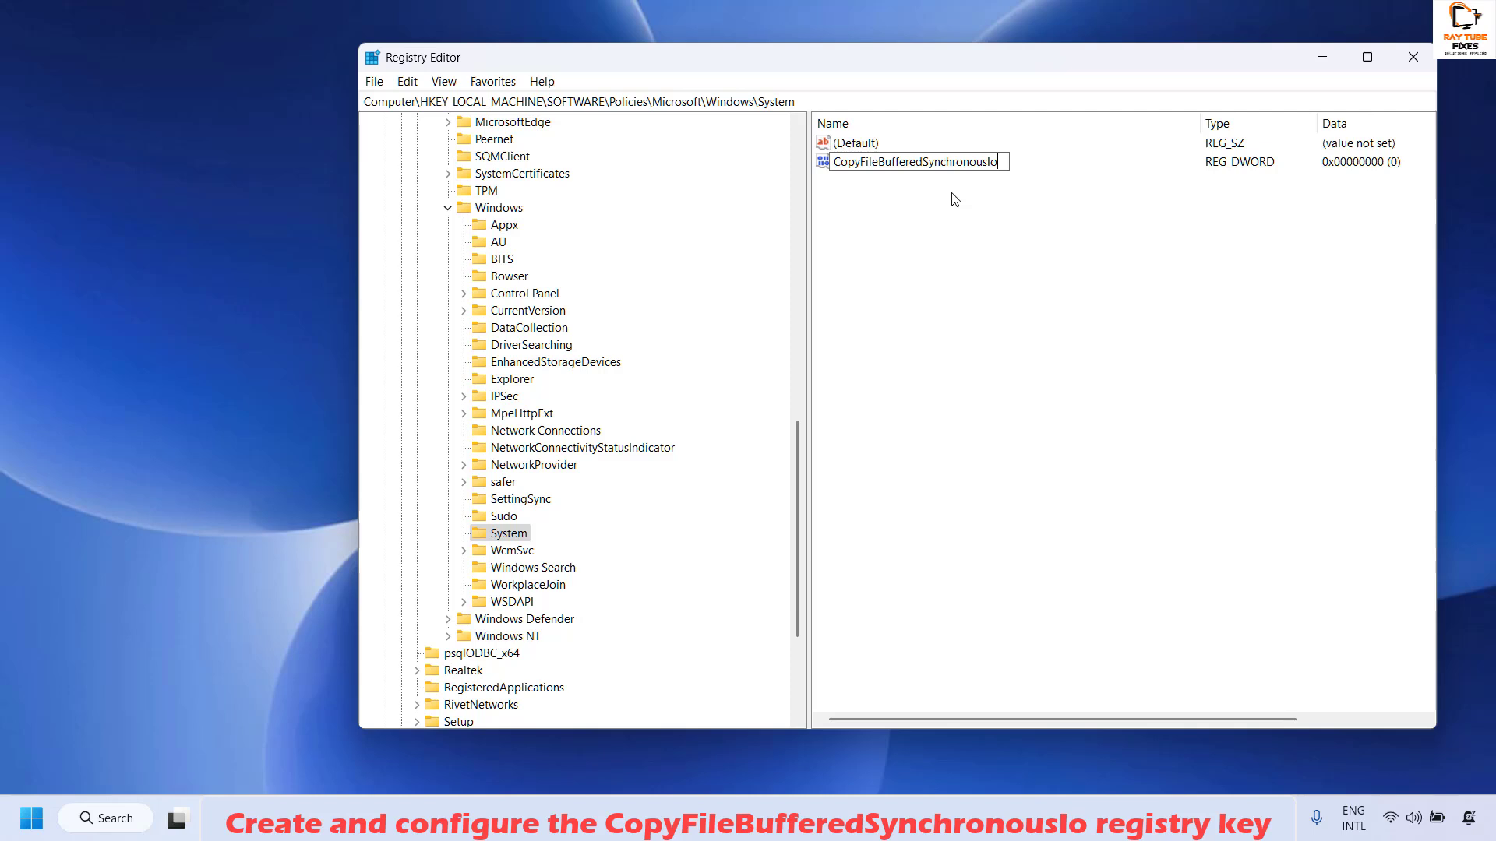
pyautogui.press('Return')
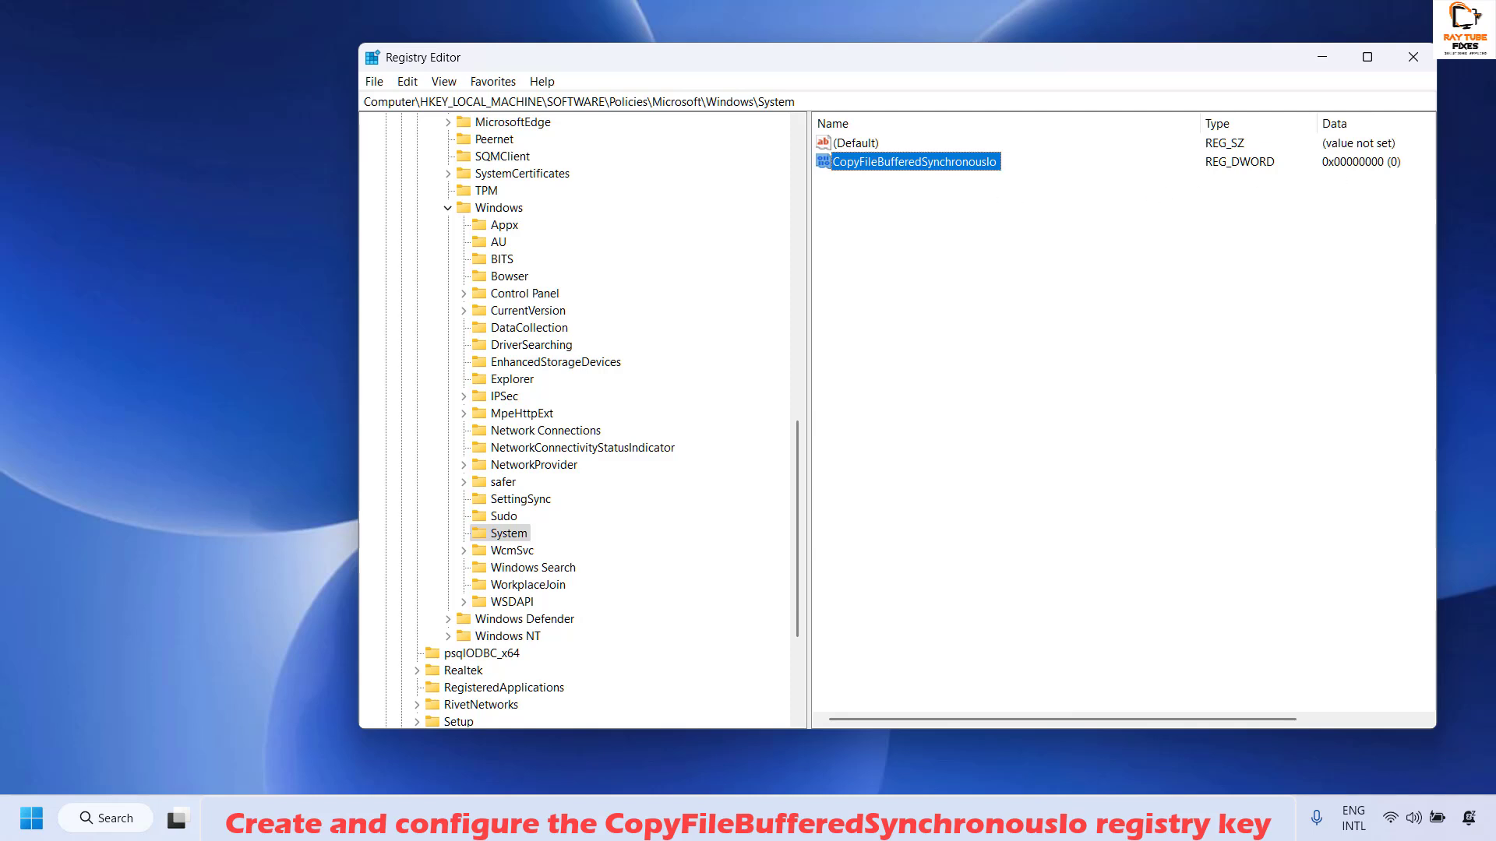
# - Set the value data of CopyFileBufferedSynchronousIo to 1 and close Registry Editor
pyautogui.rightClick(896, 163)
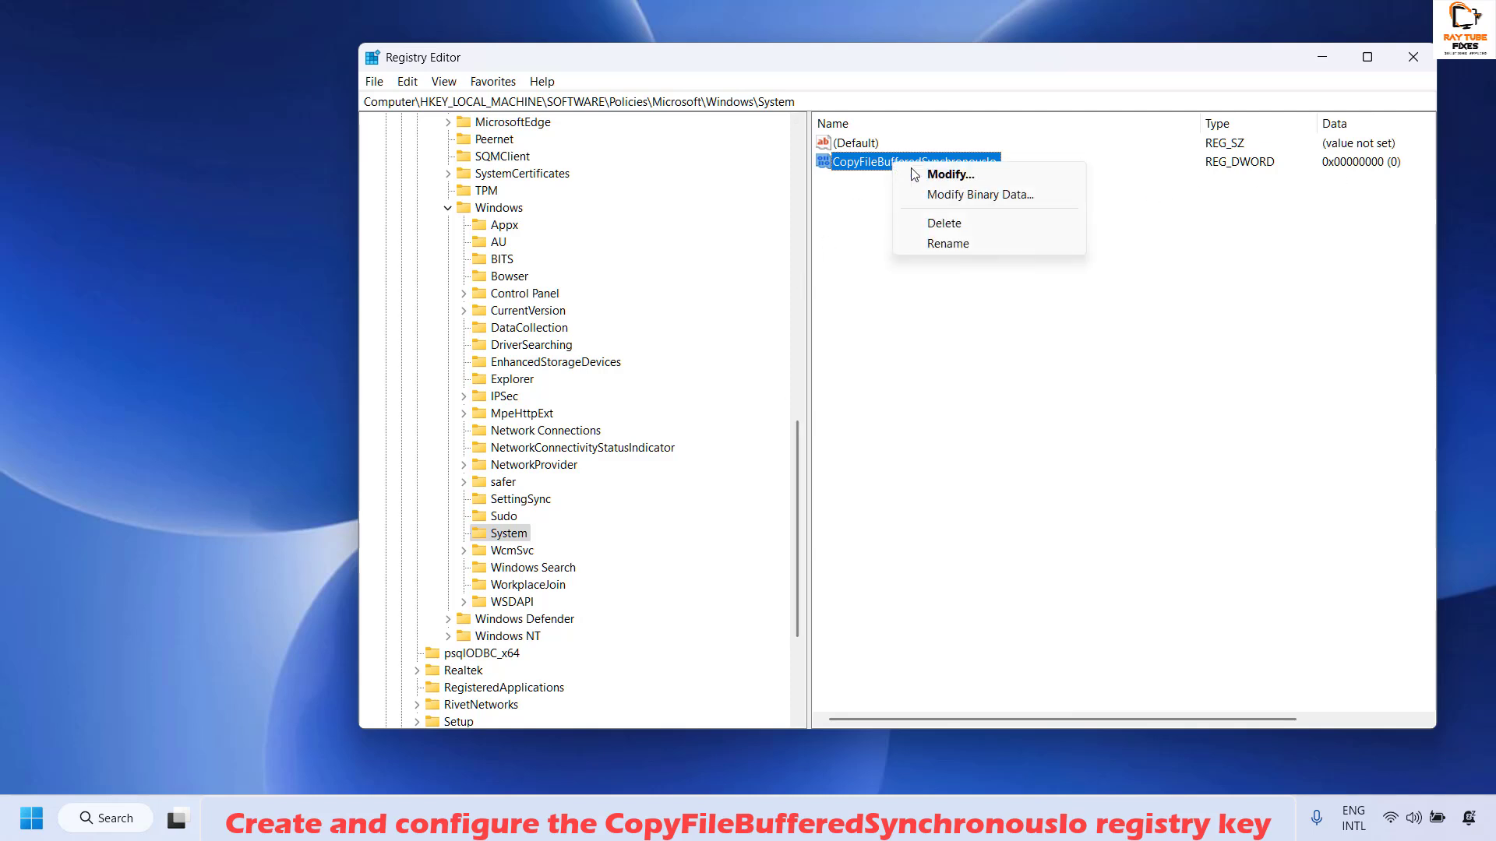
pyautogui.click(949, 176)
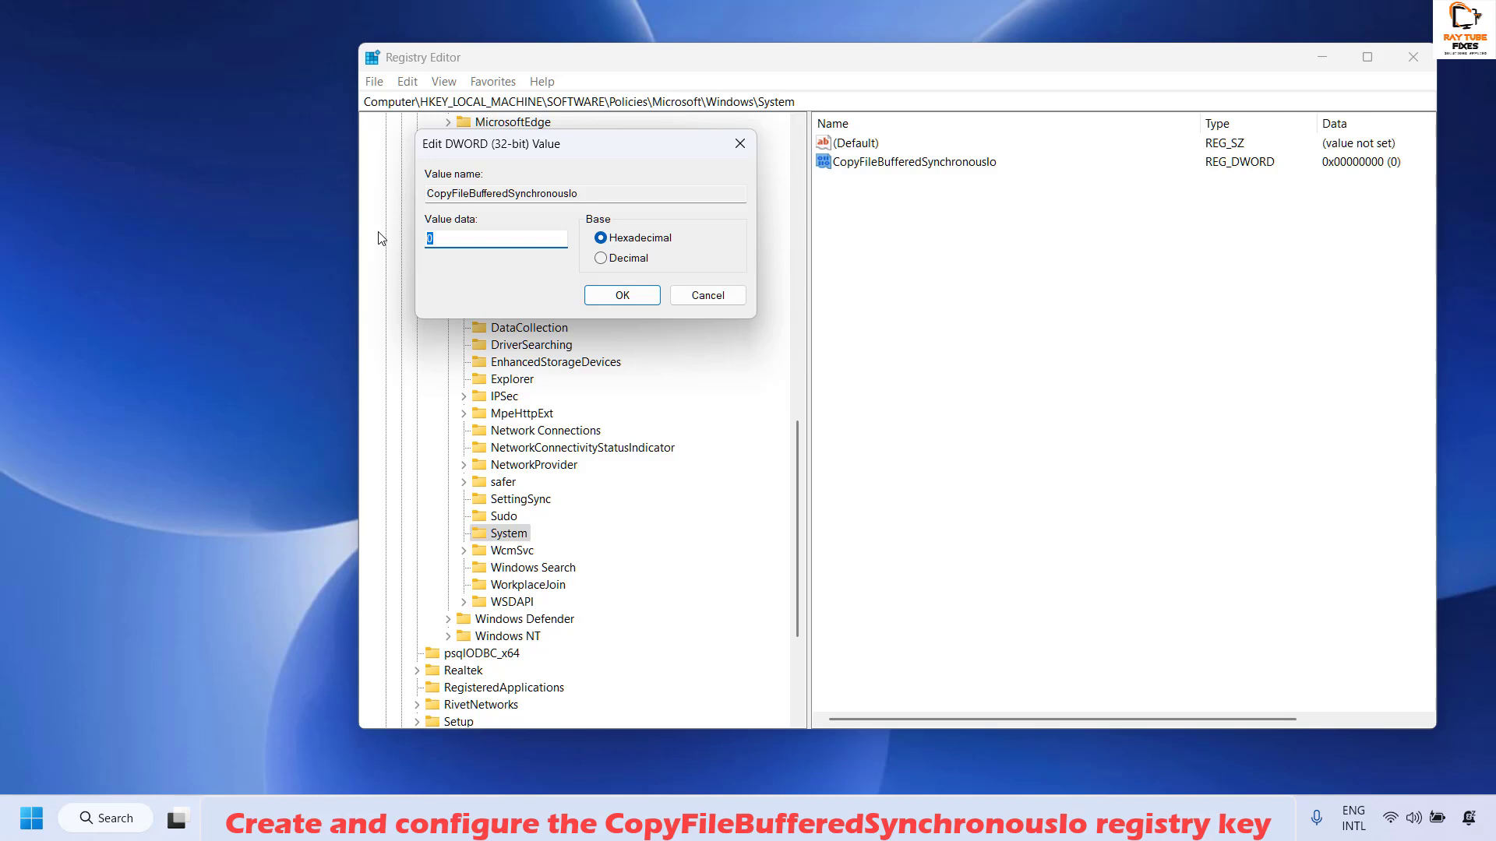
pyautogui.write('1')
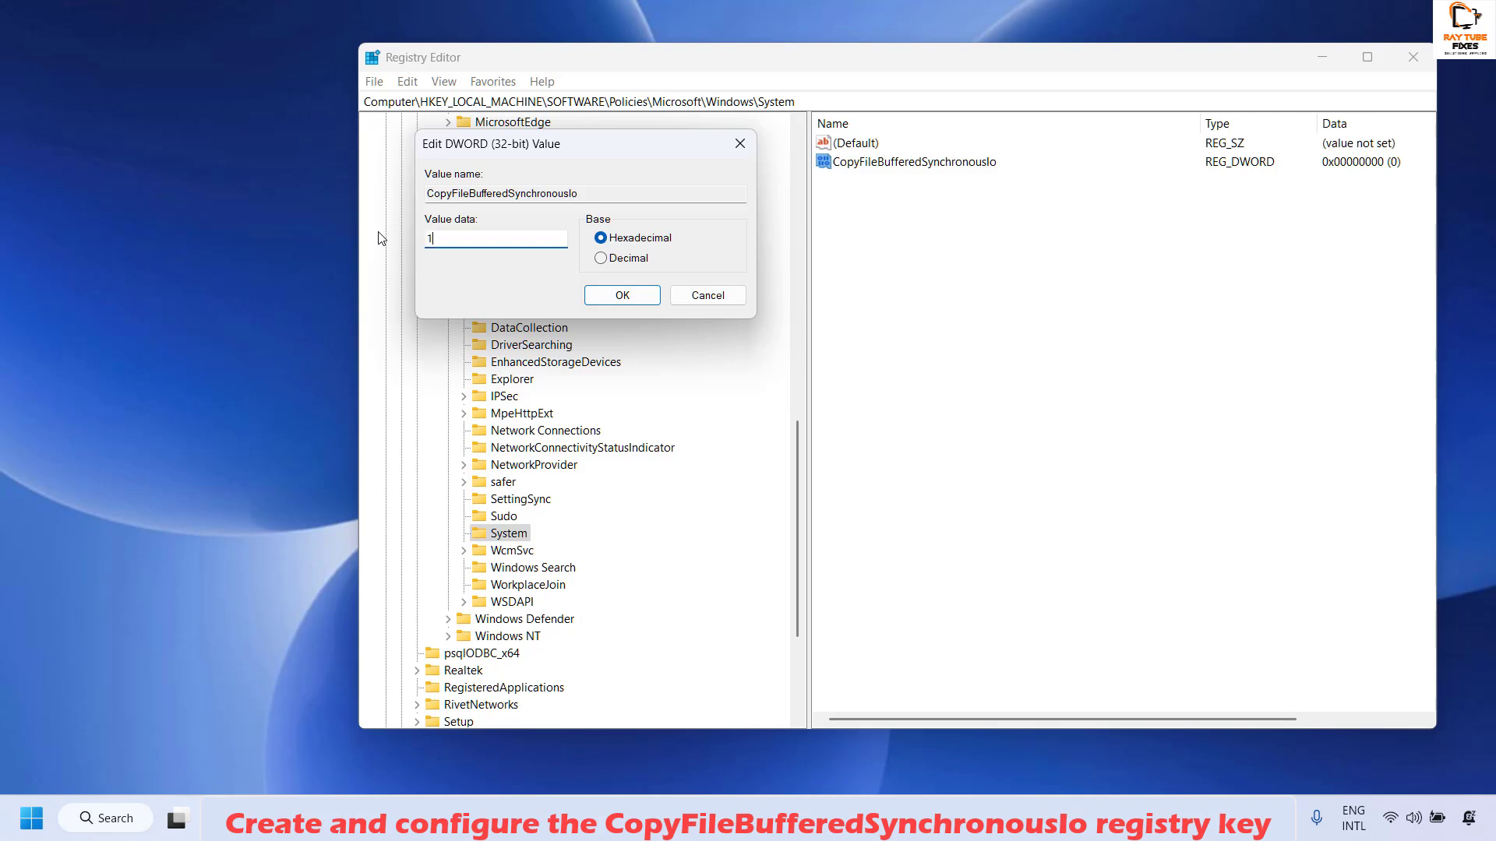
pyautogui.click(645, 300)
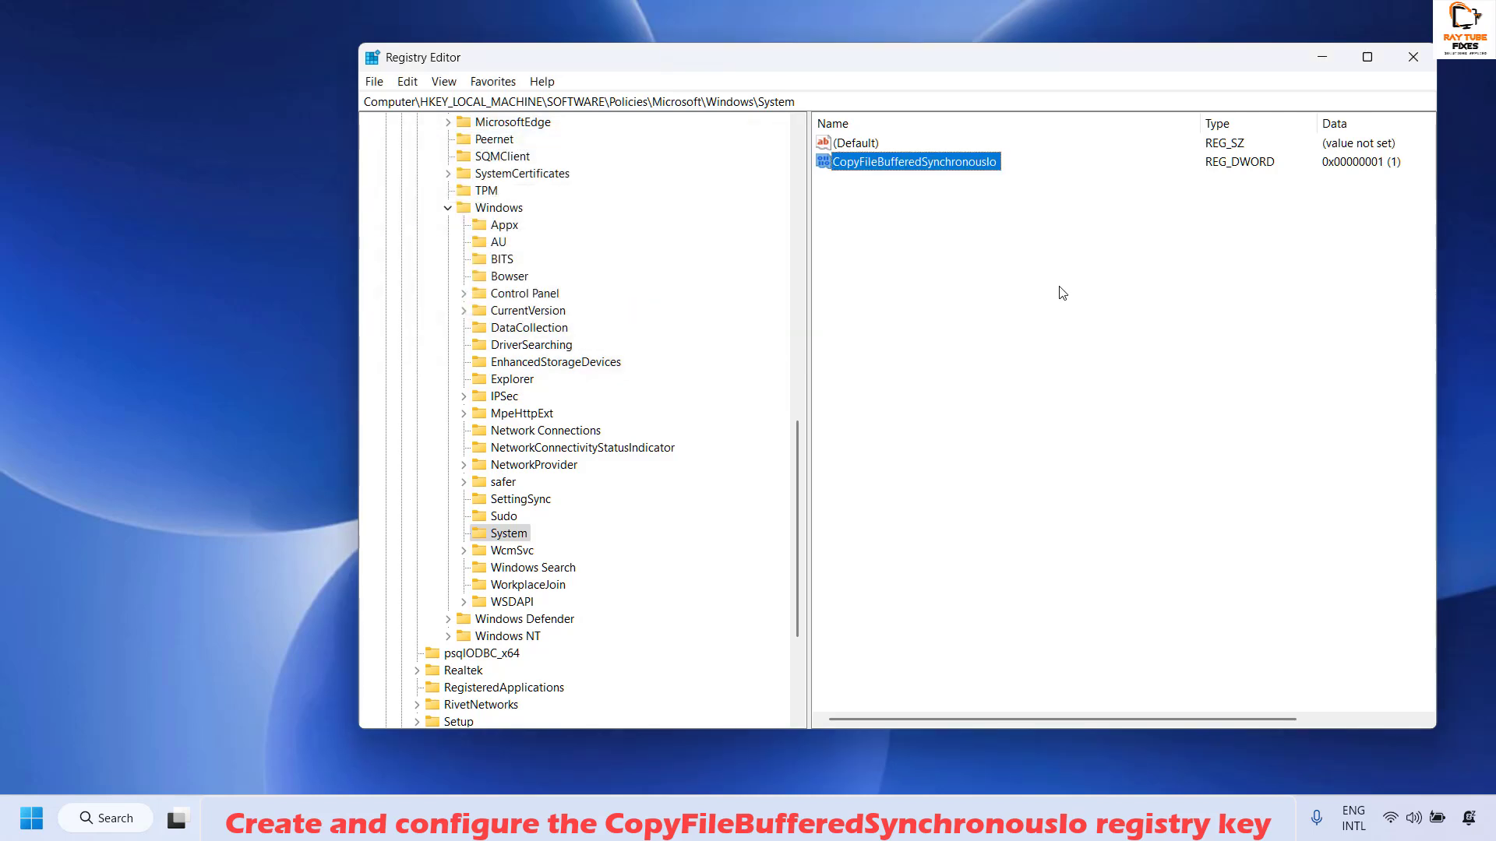
pyautogui.click(1406, 69)
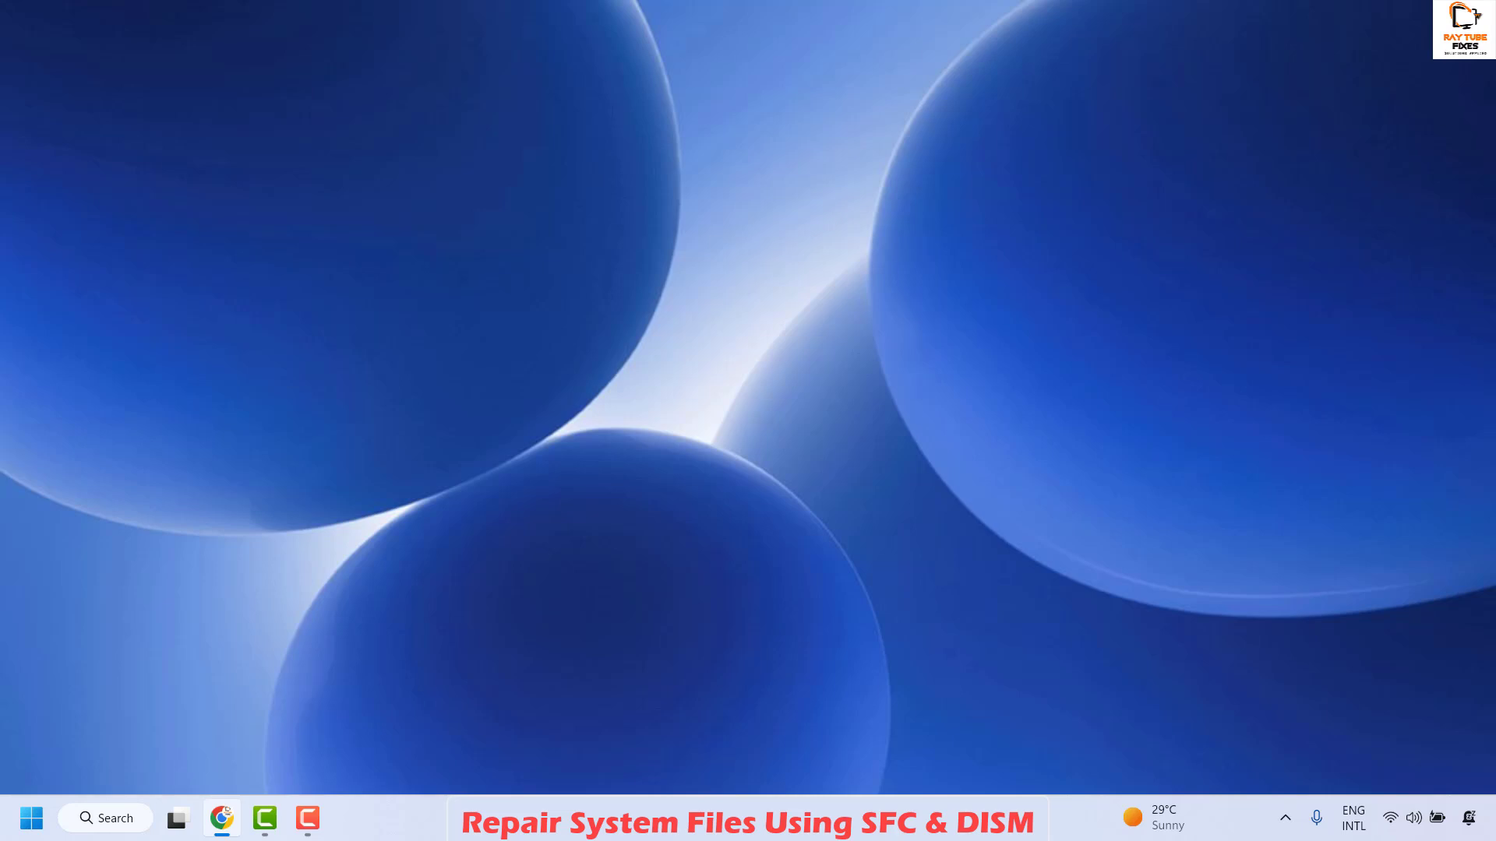
# - Search Windows for cmd and open Command Prompt as administrator
pyautogui.click(114, 819)
pyautogui.write('cmd')
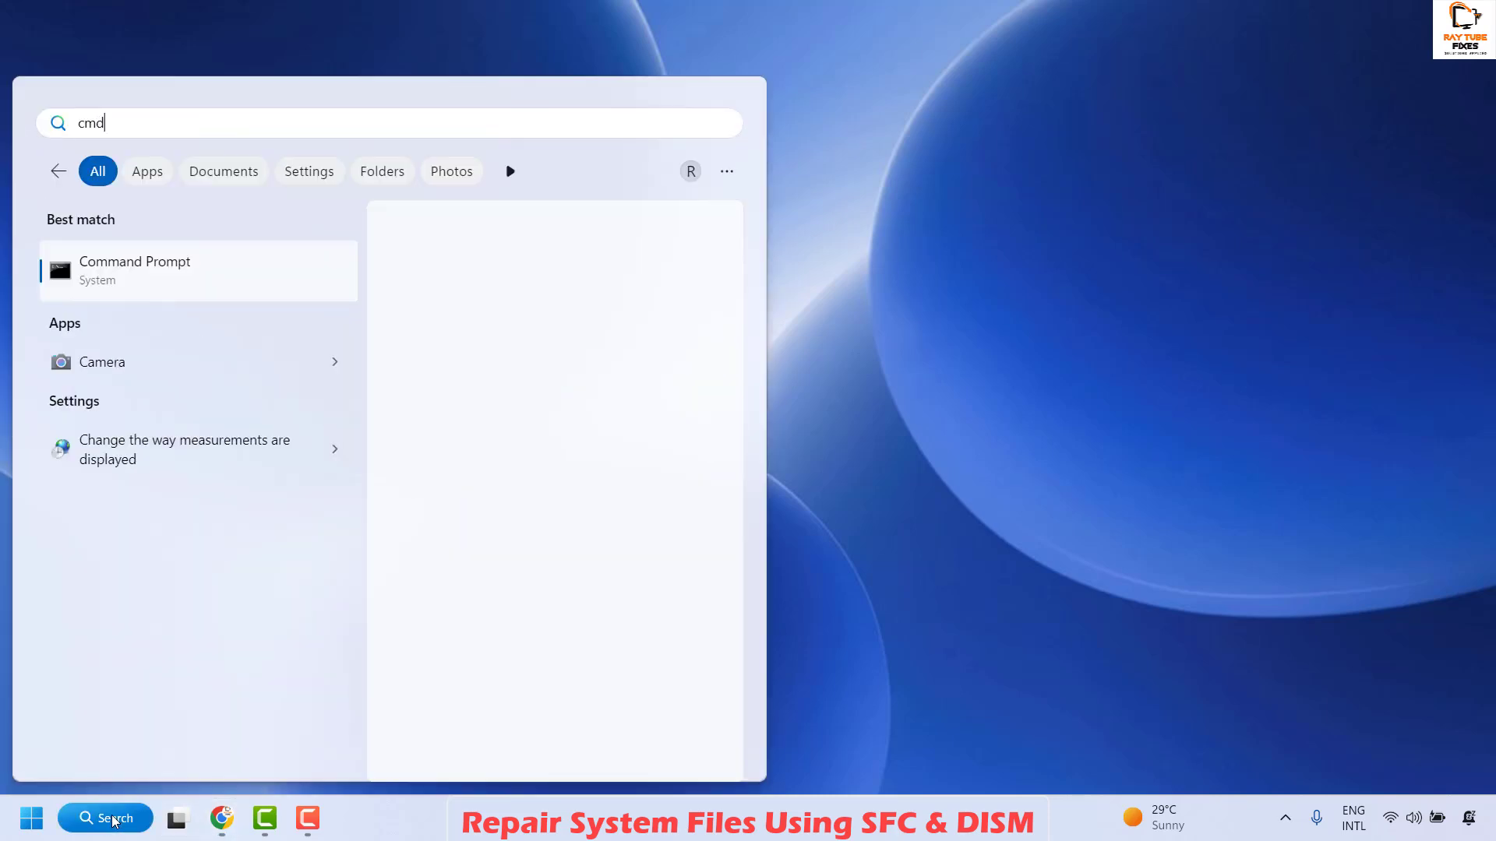
pyautogui.rightClick(148, 272)
pyautogui.click(256, 290)
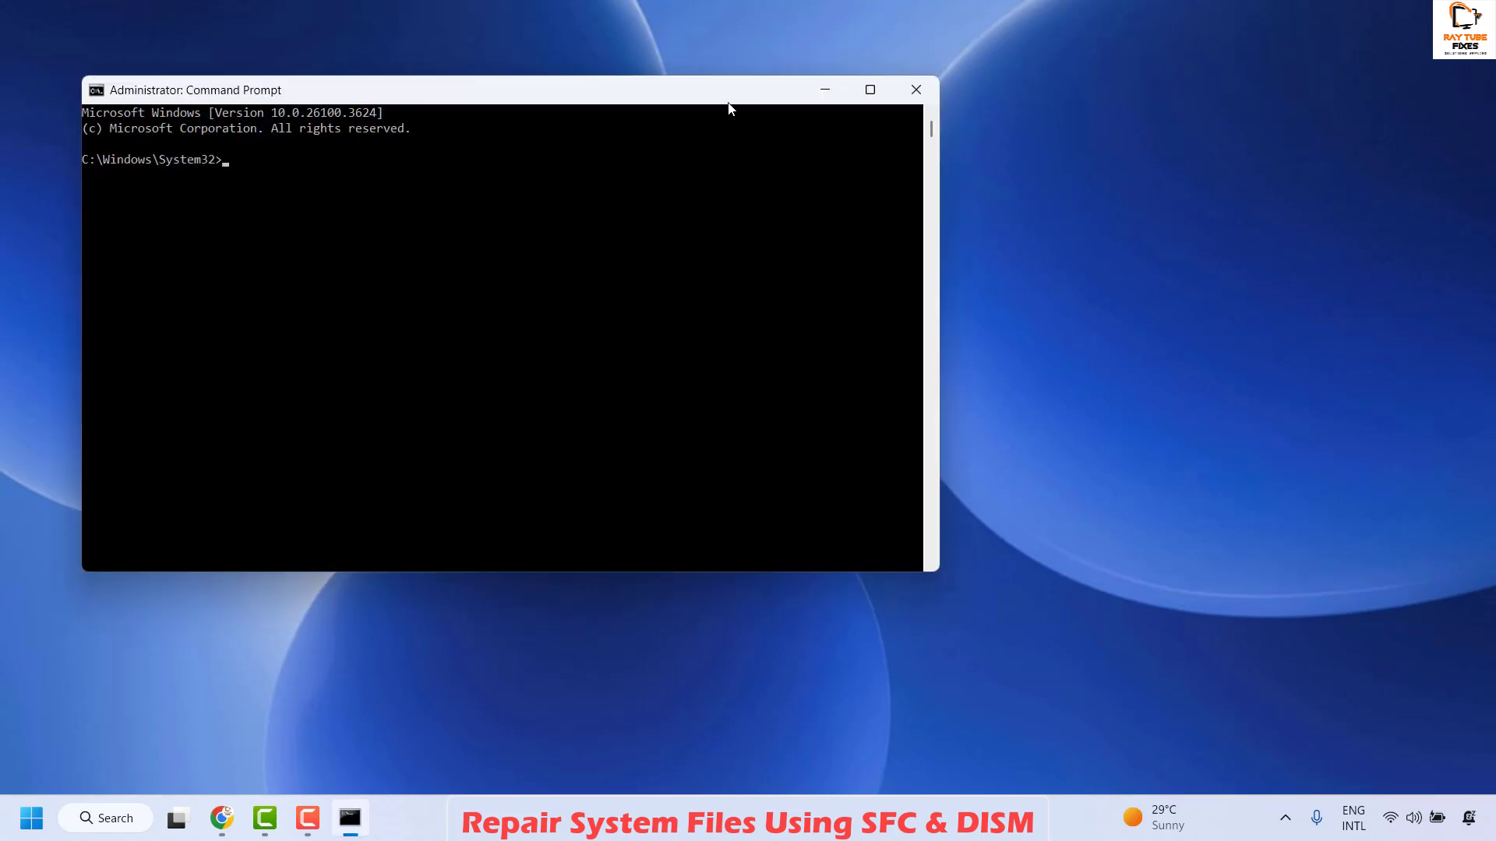
# - Move the Command Prompt window toward the middle of the desktop and run sfc /scannow in it
pyautogui.moveTo(731, 97); pyautogui.dragTo(1151, 153)
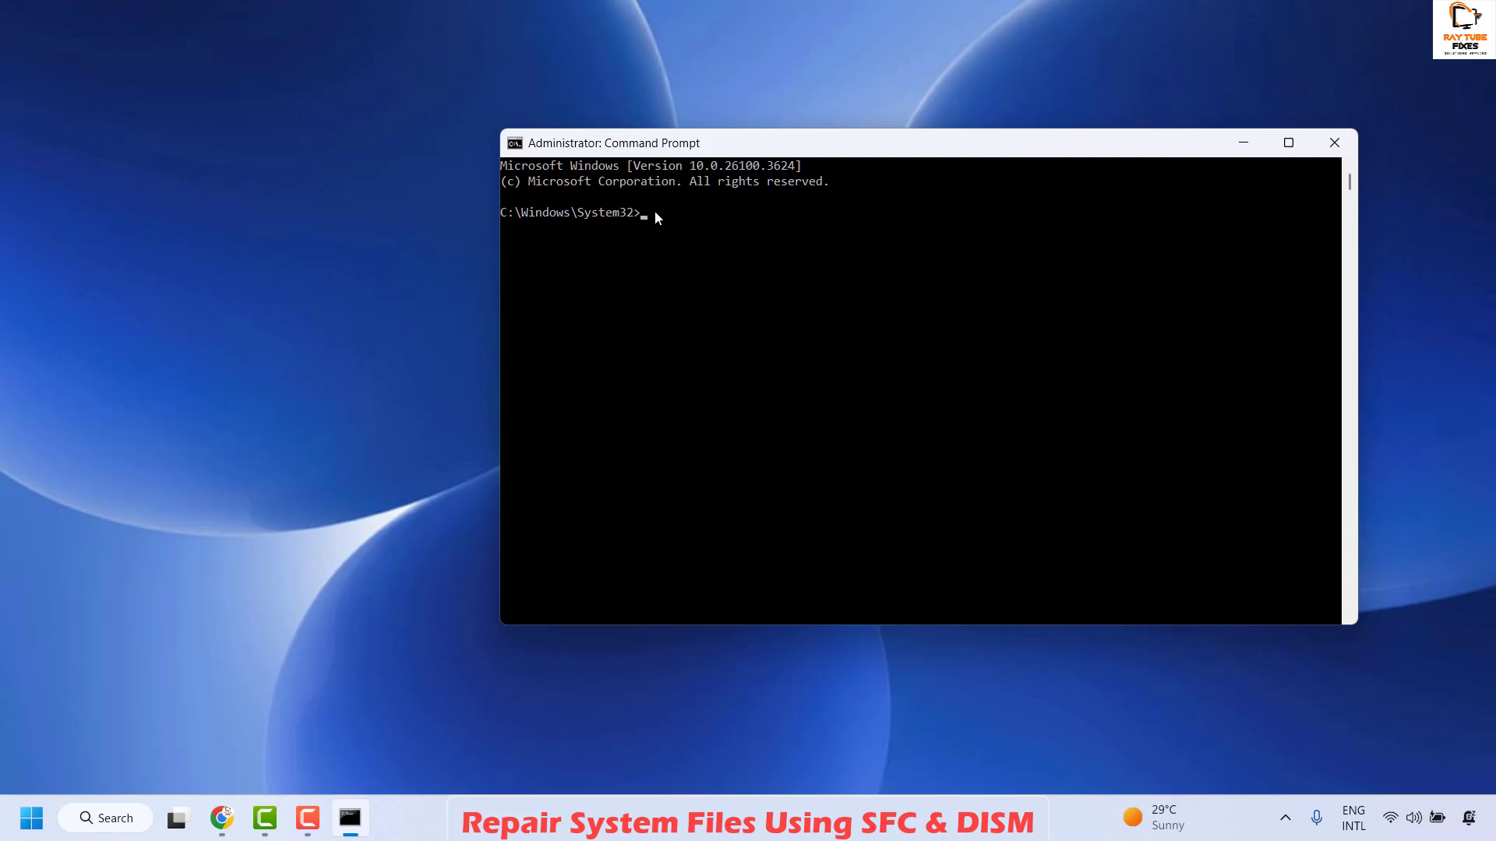
pyautogui.write('sfc /scannow')
pyautogui.press('Return')
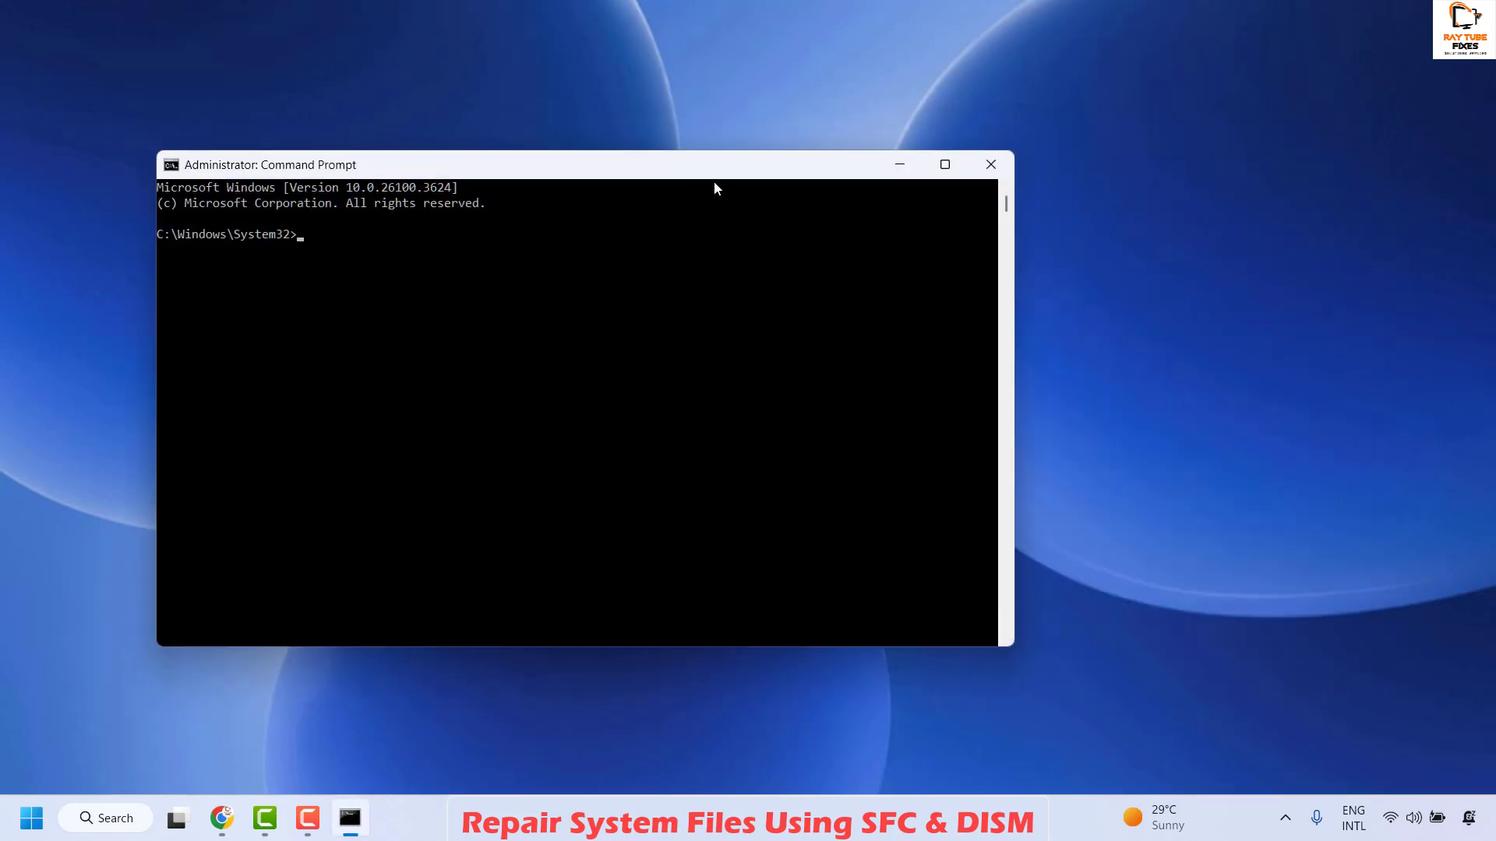
# - Reposition the administrator Command Prompt window and run DISM /Online /Cleanup-Image /RestoreHealth in it
pyautogui.moveTo(769, 171); pyautogui.dragTo(1101, 162)
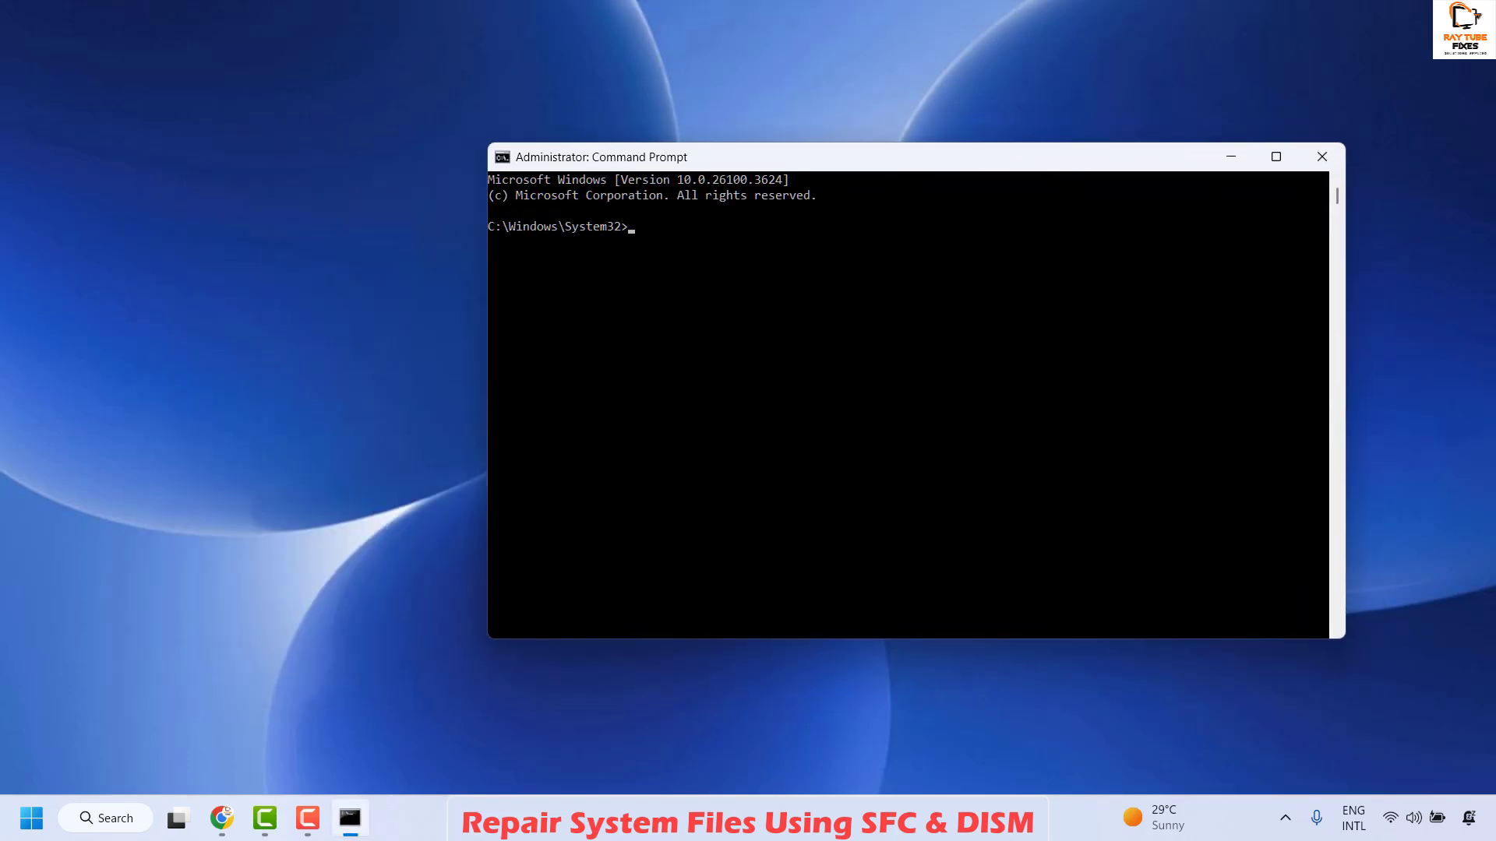
pyautogui.hotkey('alt', 'Tab')
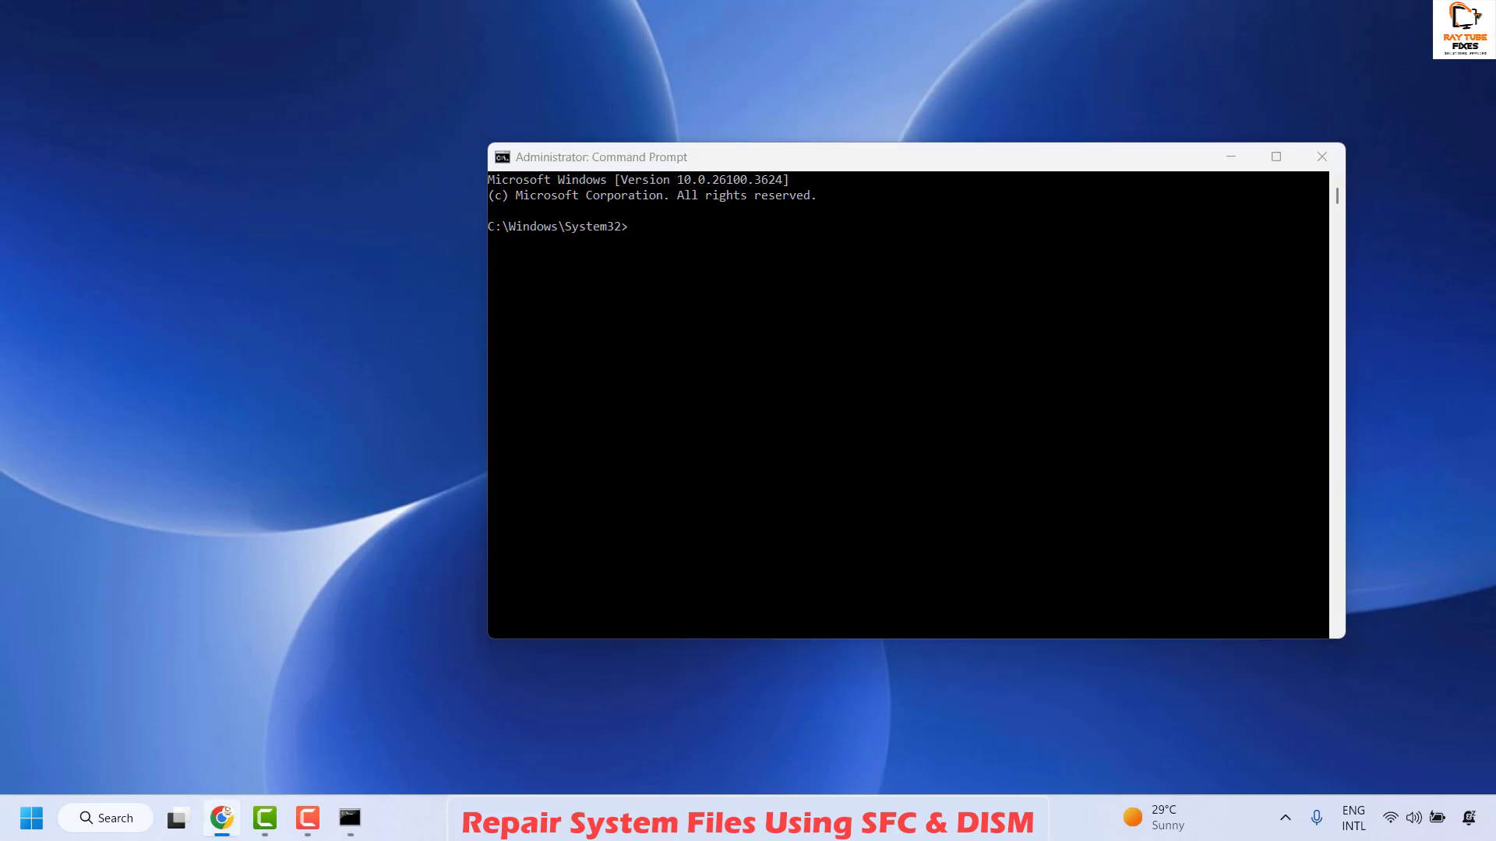
pyautogui.click(634, 226)
pyautogui.write('DISM /Online /Cleanup-Image /RestoreHealth')
pyautogui.press('Return')
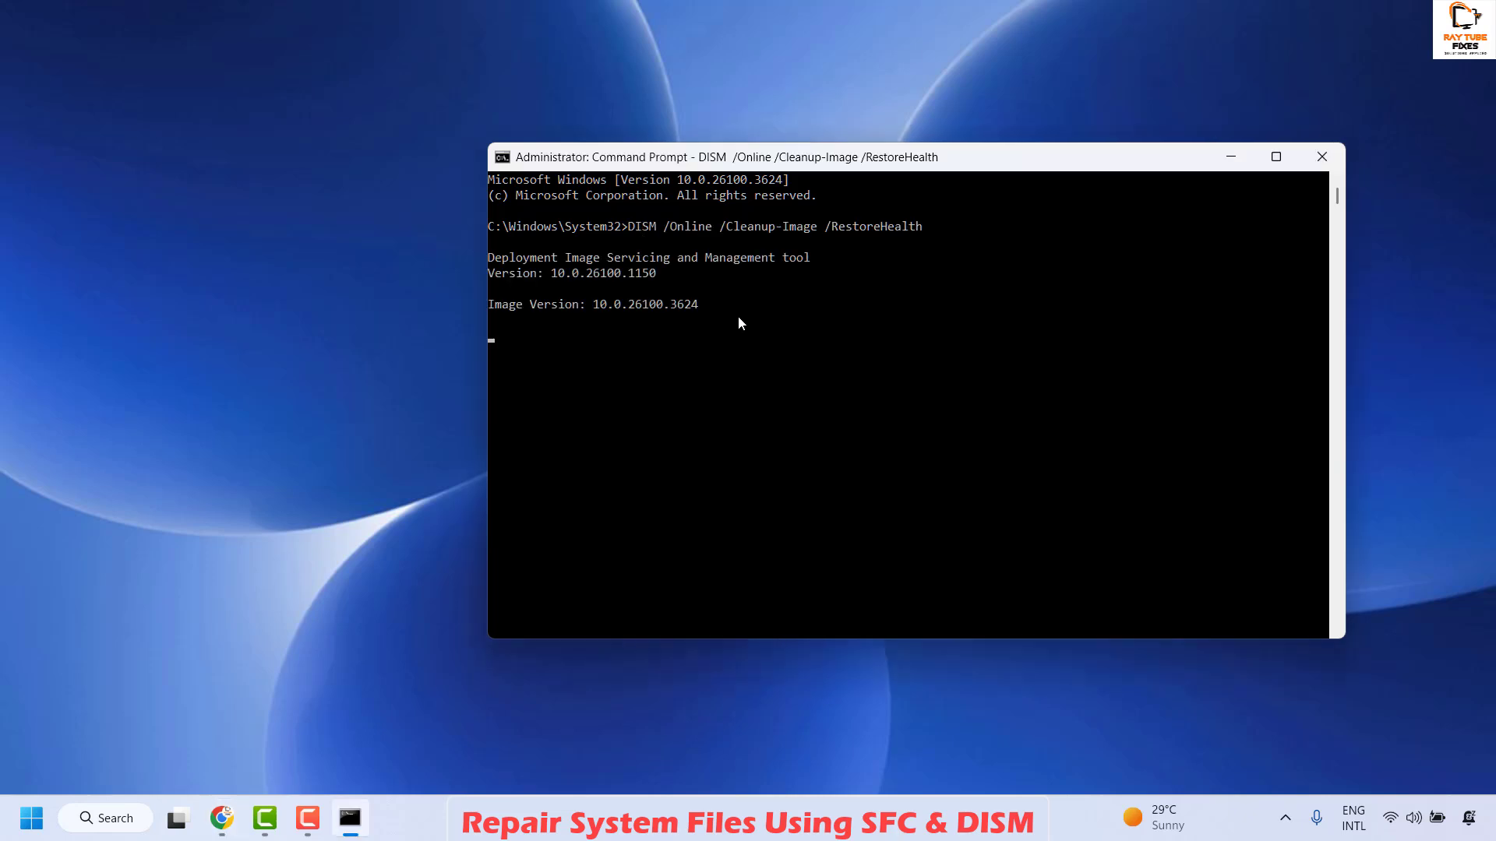